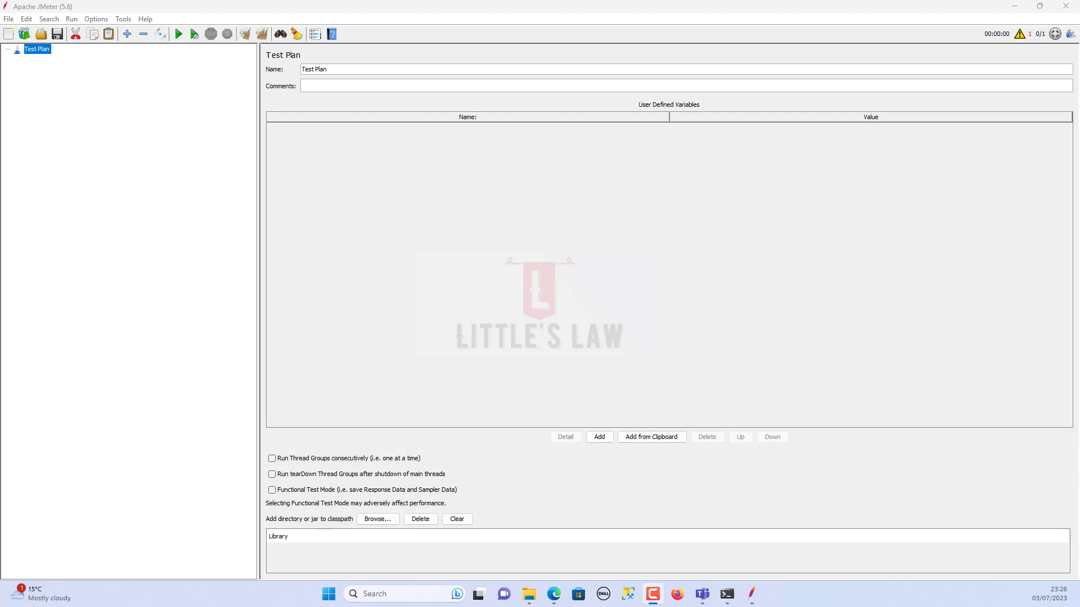
left_click(50, 99)
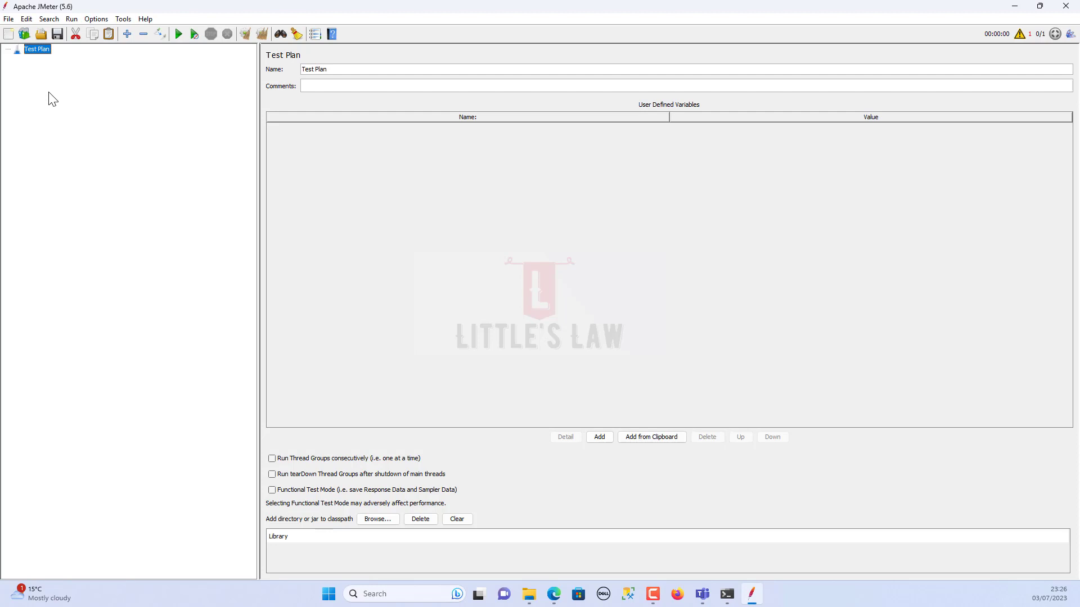
right_click(39, 49)
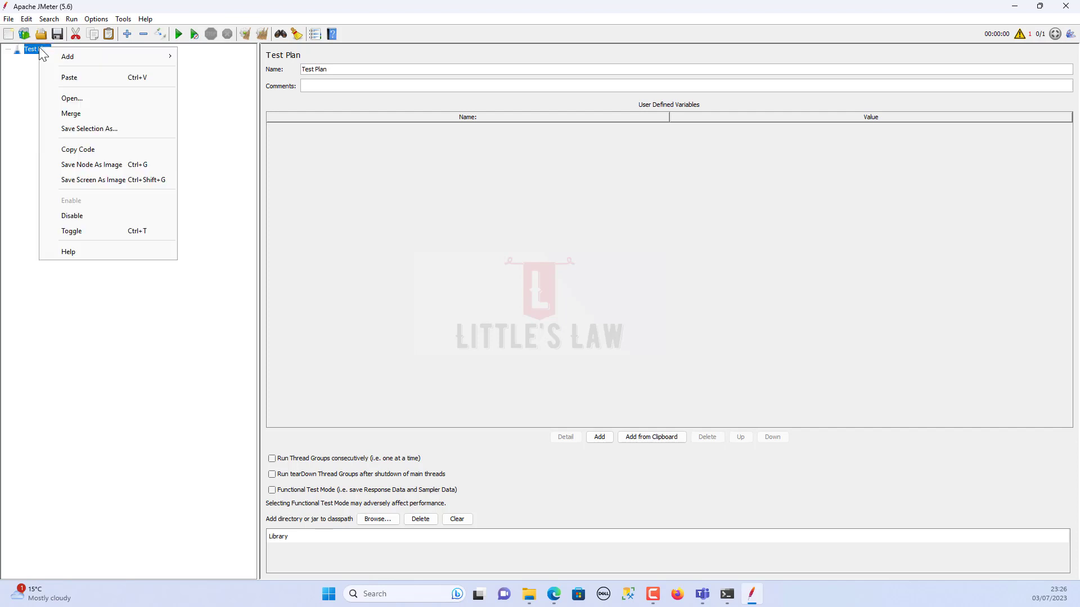
mouse_move(49, 53)
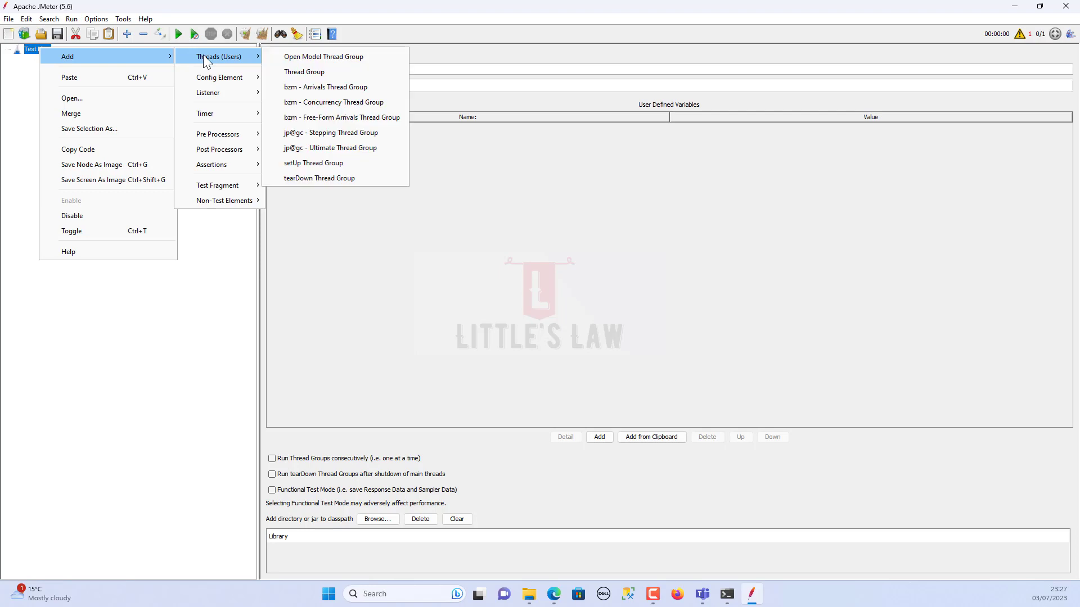
left_click(32, 75)
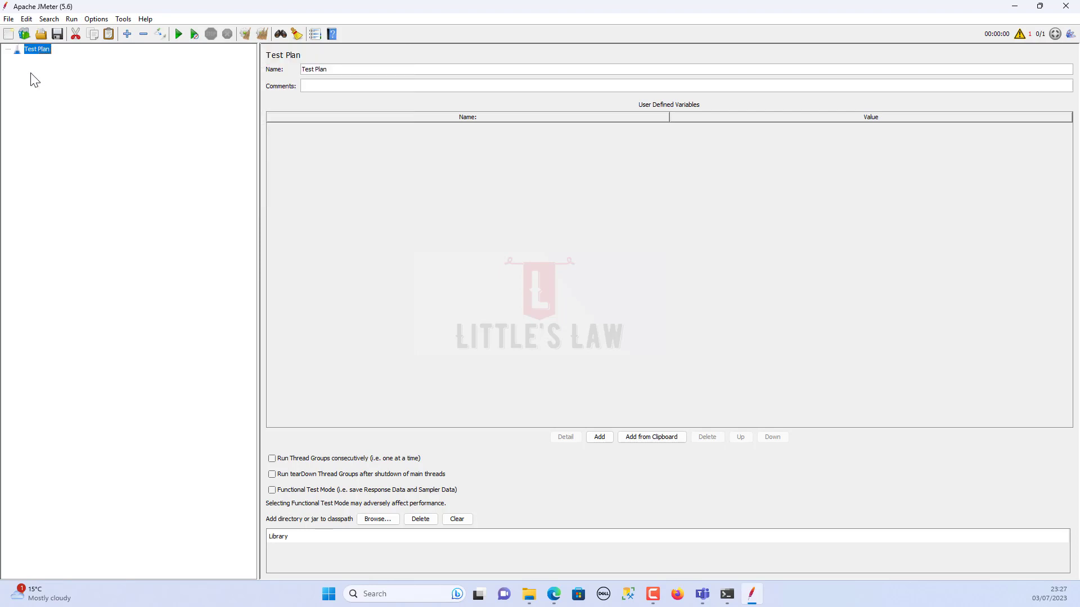
- Add a Thread Group to the Test Plan
right_click(34, 49)
mouse_move(65, 55)
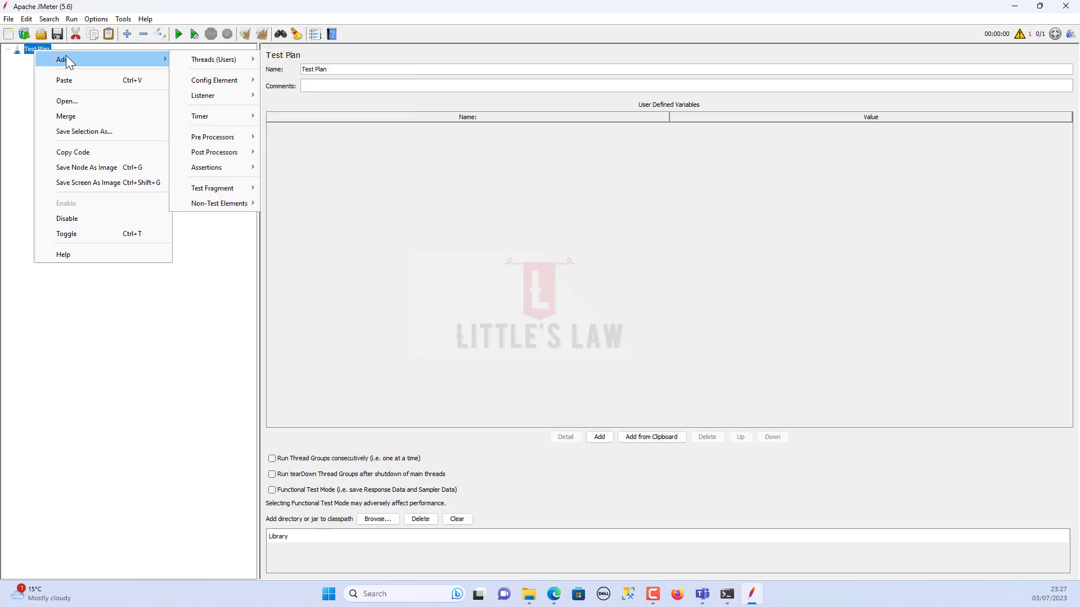
mouse_move(209, 53)
left_click(295, 73)
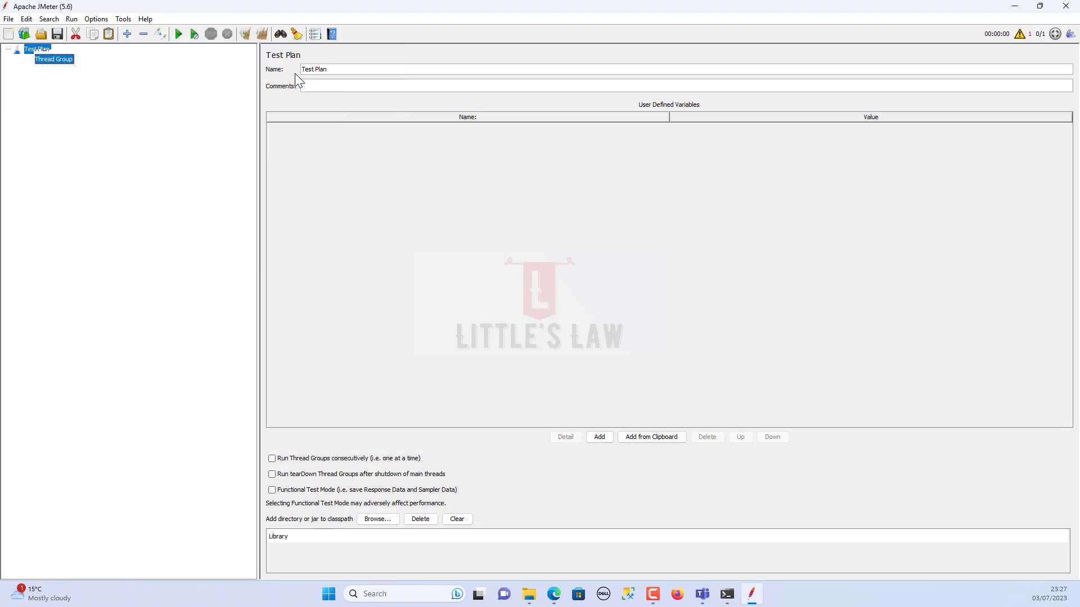
- Add an HTTP Request Defaults config element to the Thread Group
right_click(50, 61)
mouse_move(69, 69)
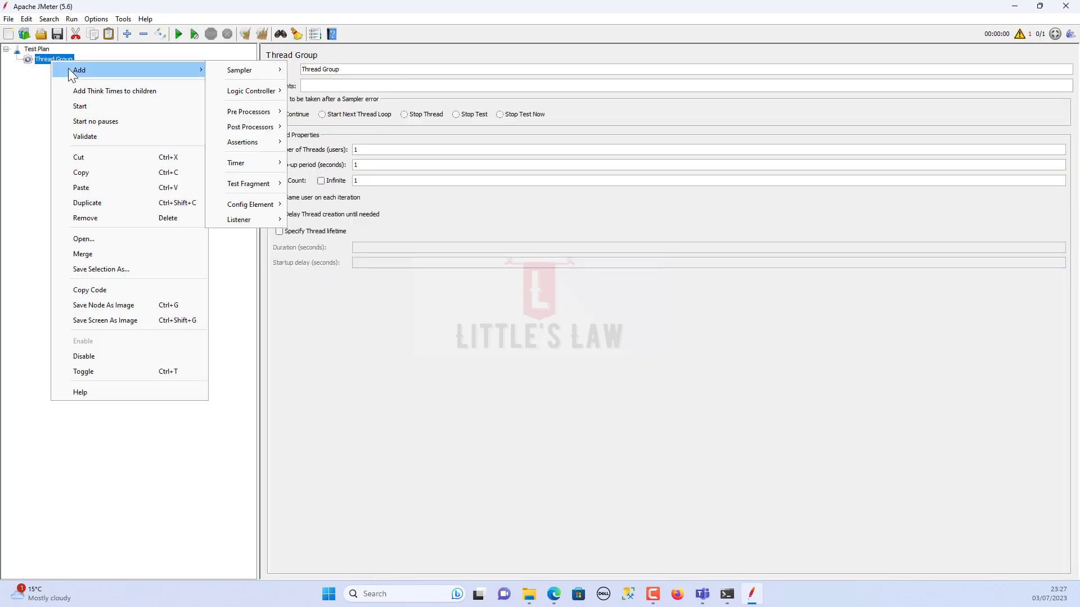
mouse_move(238, 66)
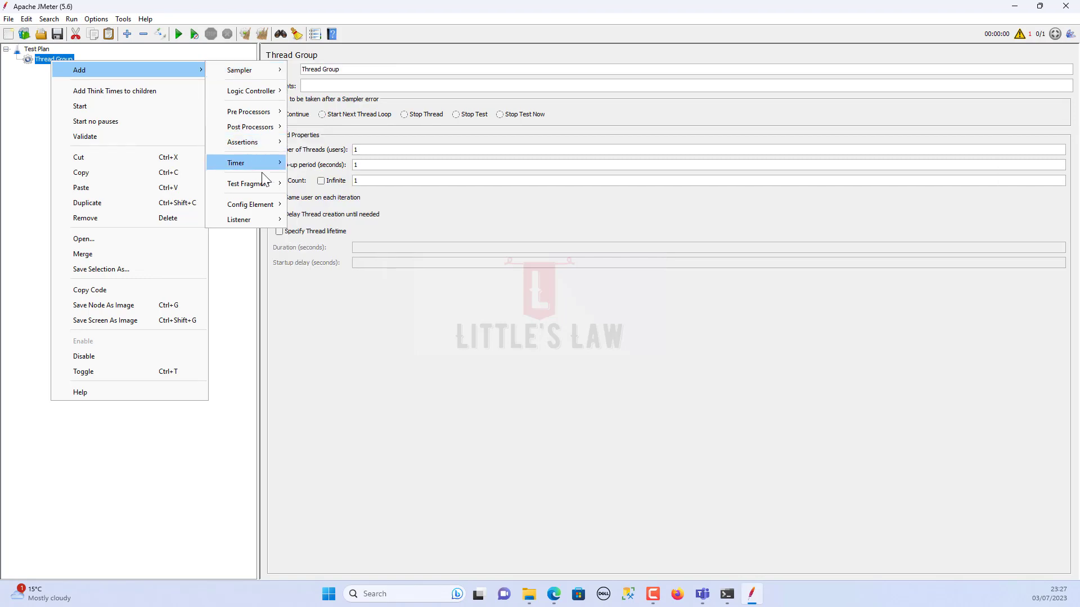
mouse_move(269, 206)
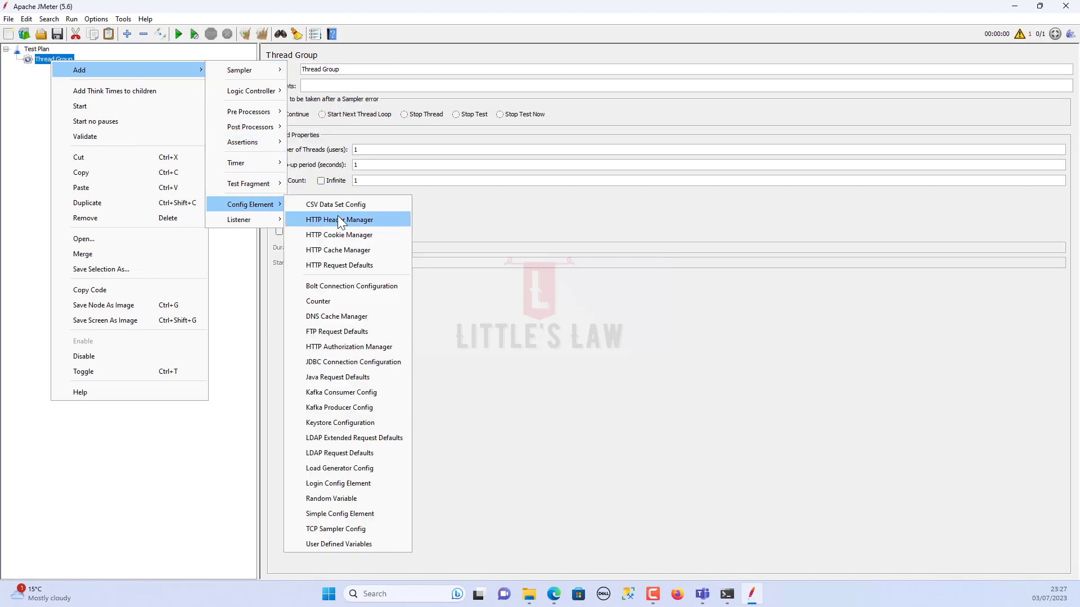
left_click(339, 262)
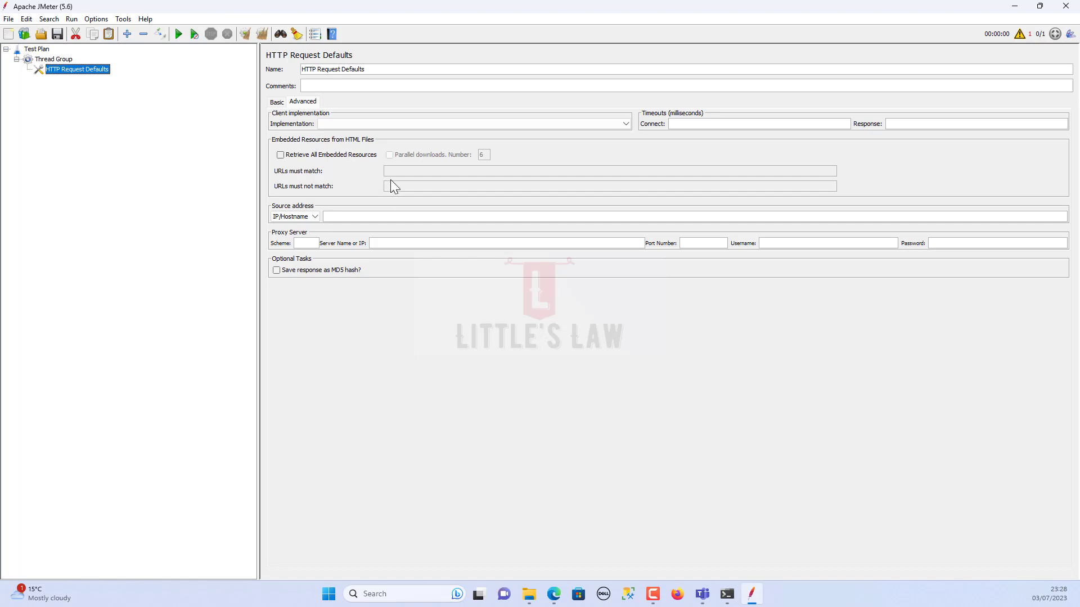
- Add an HTTP Request sampler to the Thread Group below HTTP Request Defaults
left_click(61, 62)
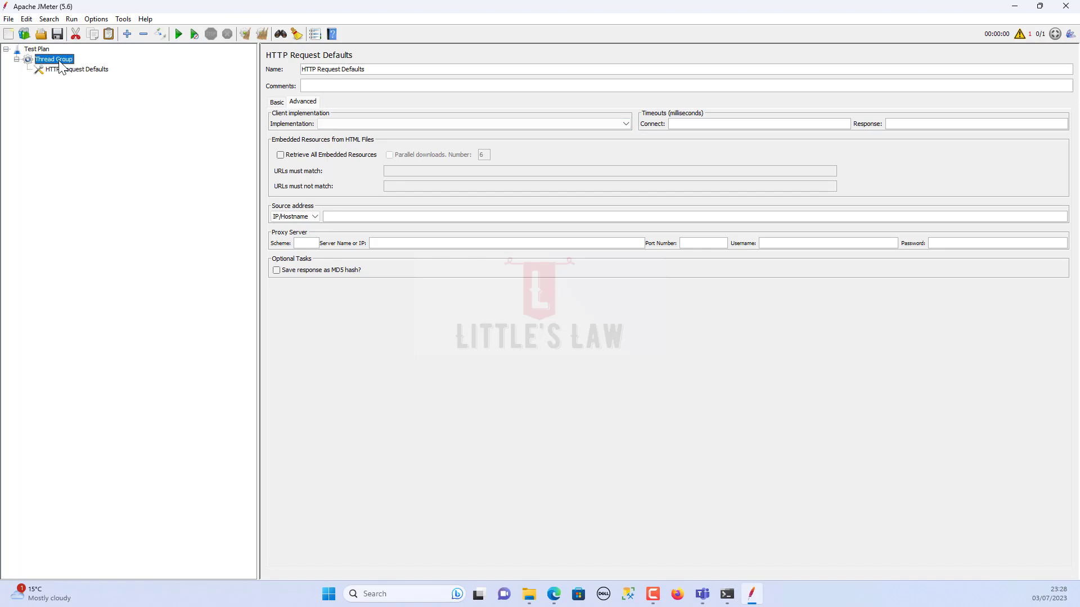
right_click(60, 65)
mouse_move(171, 71)
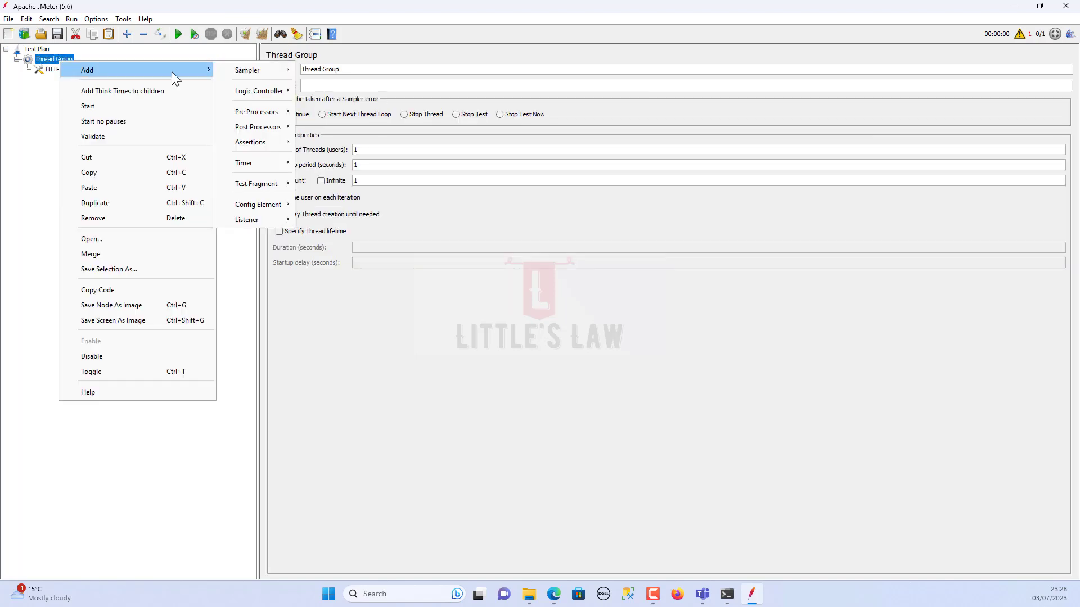
mouse_move(267, 73)
left_click(334, 97)
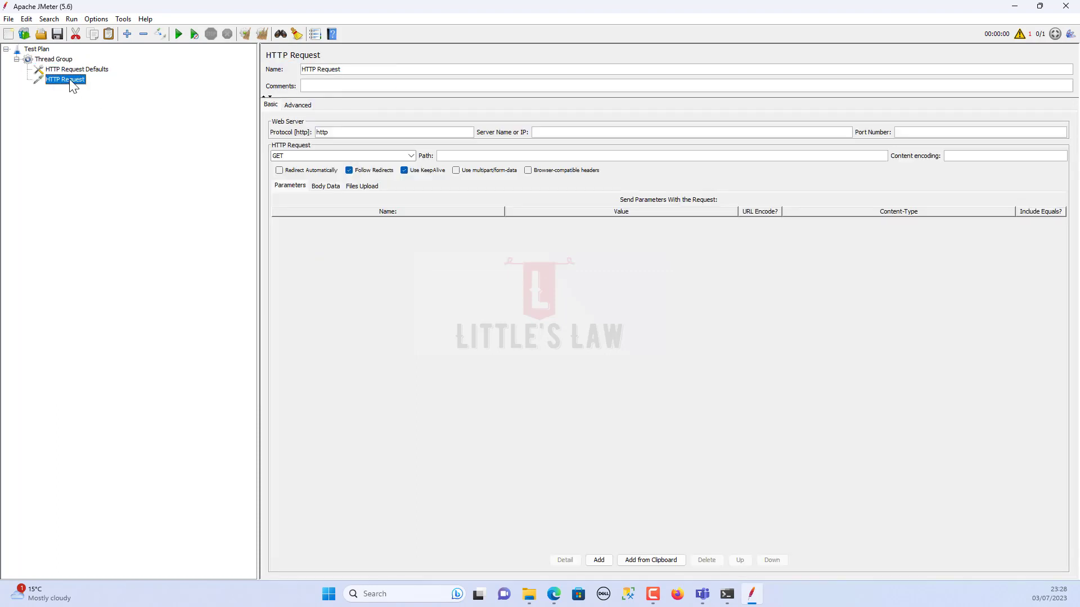
- Duplicate the HTTP Request sampler nine times within the Thread Group
right_click(70, 80)
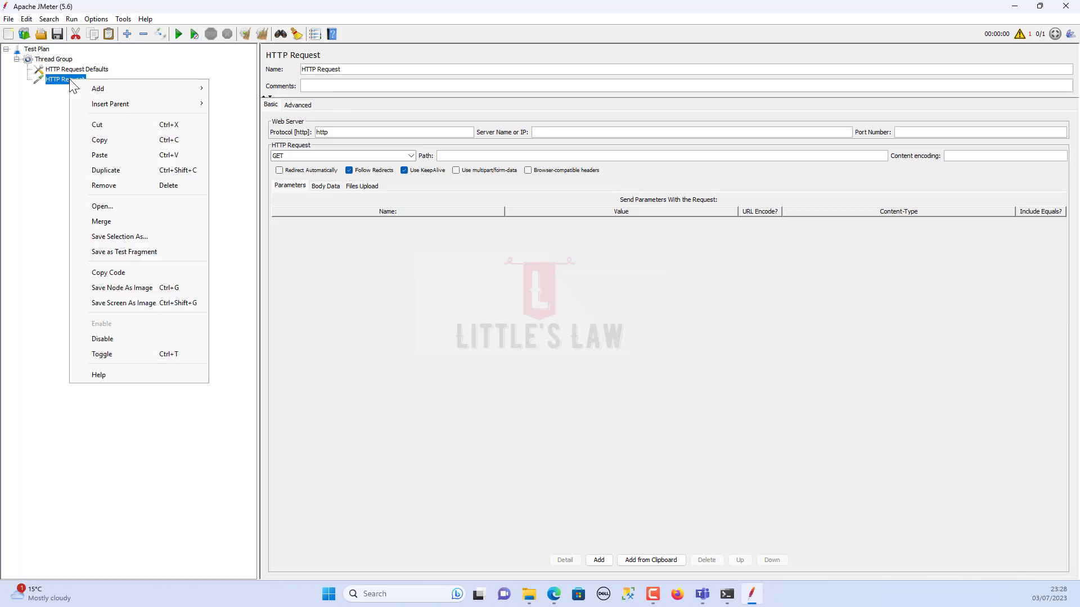
left_click(113, 171)
key("ctrl+shift+c")
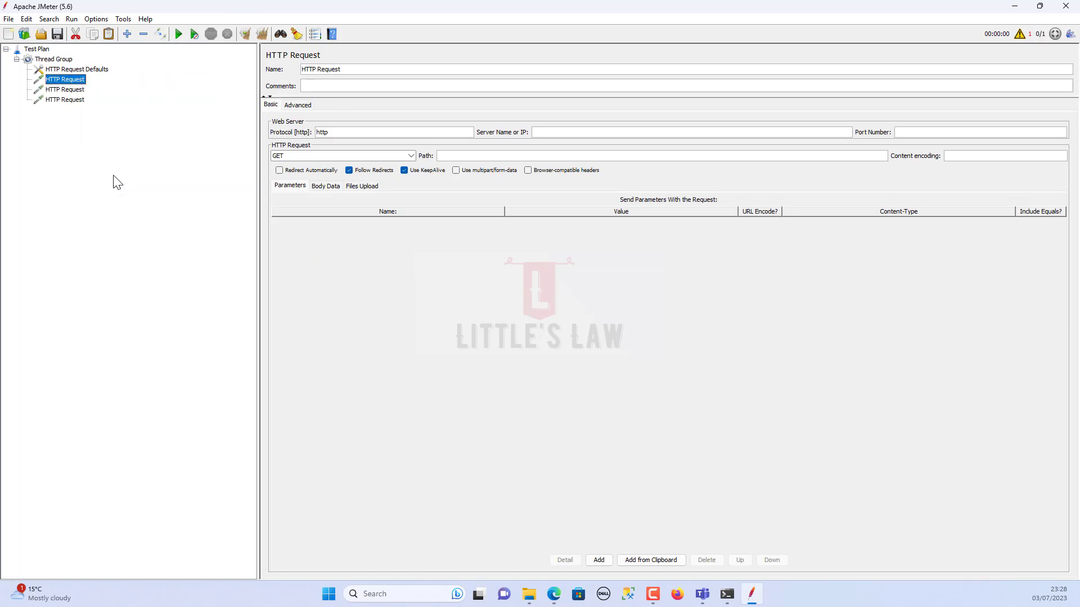
key("ctrl+shift+c")
key("ctrl+shift+c")
key("ctrl+shift+c")
key("ctrl+shift+c")
key("ctrl+shift+c")
key("ctrl+shift+c")
key("ctrl+shift+c")
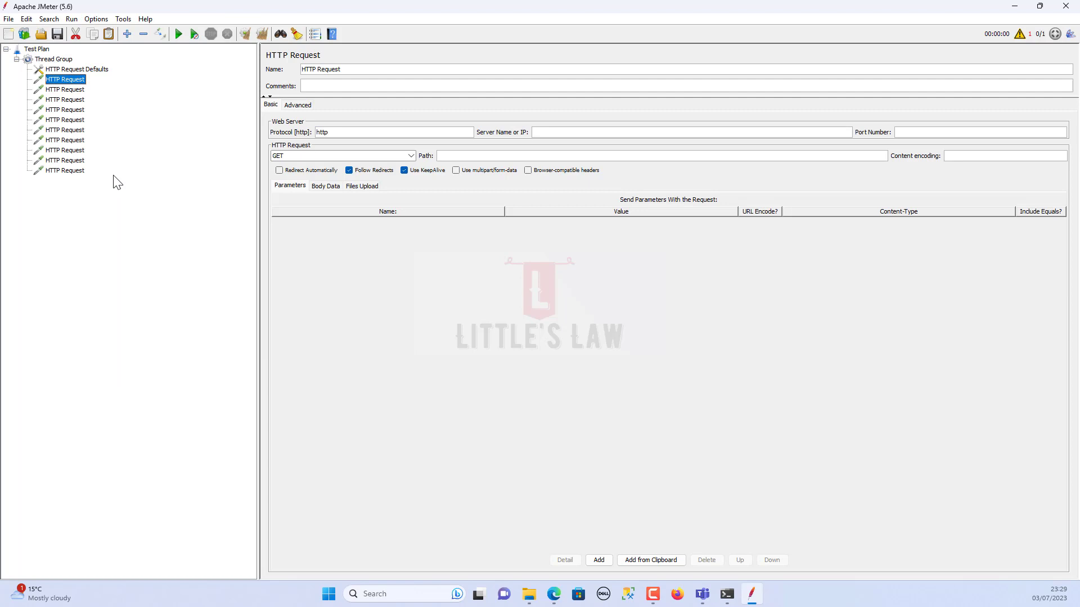
- Look through the settings of the duplicated HTTP Request samplers one by one
left_click(73, 100)
left_click(75, 110)
left_click(77, 121)
left_click(76, 131)
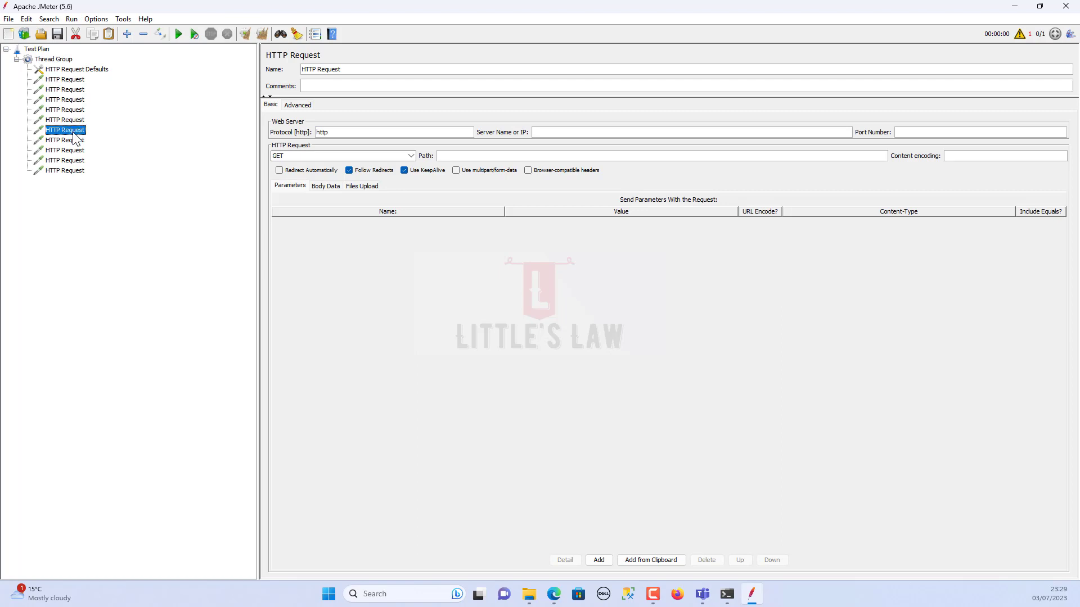
left_click(76, 150)
left_click(76, 141)
left_click(77, 161)
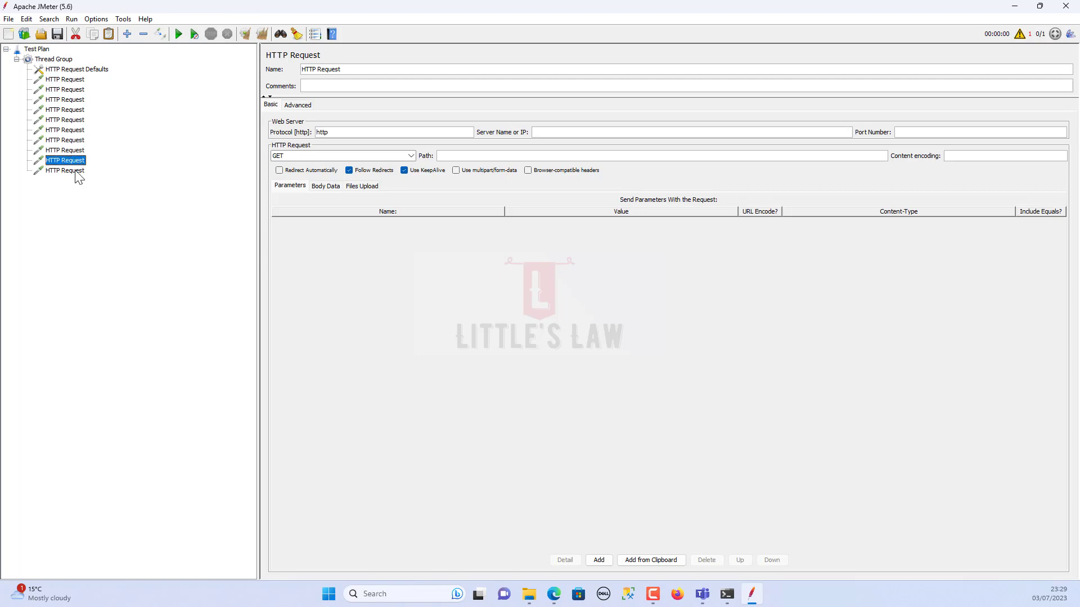
left_click(79, 170)
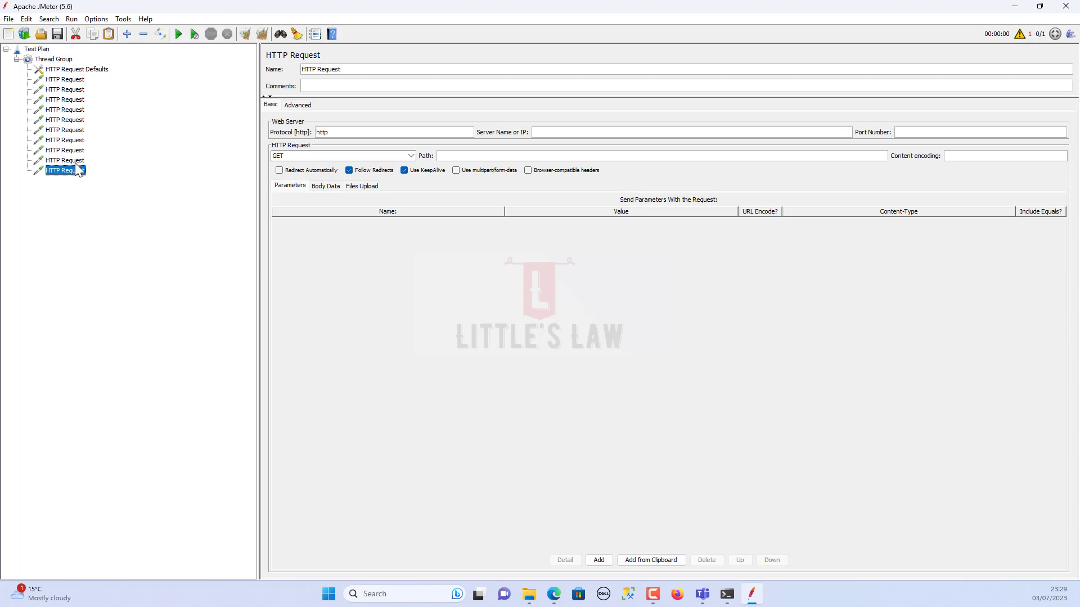
left_click(75, 71)
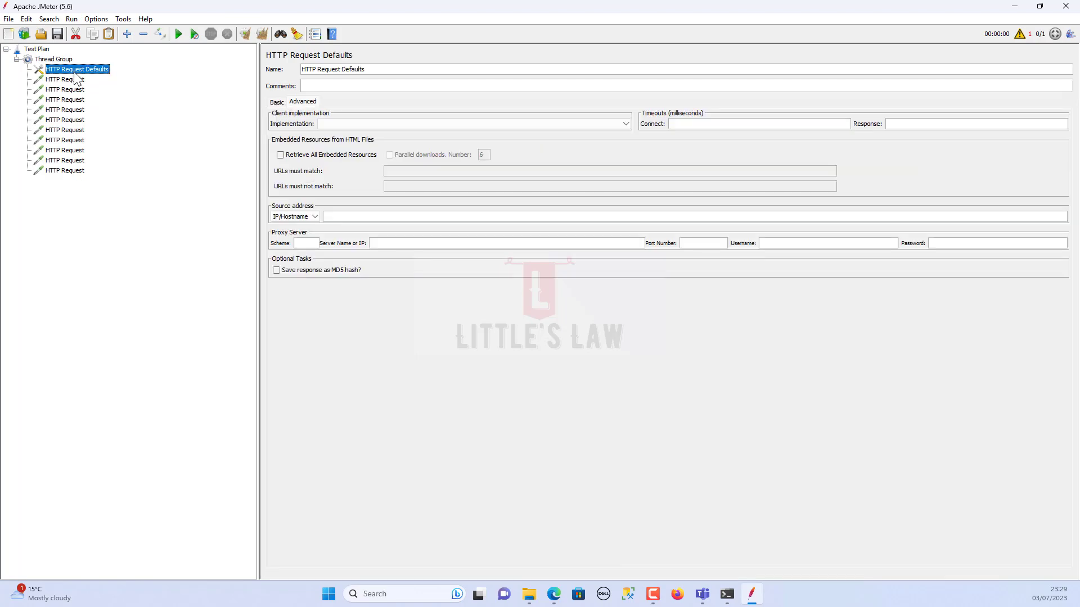
left_click(276, 104)
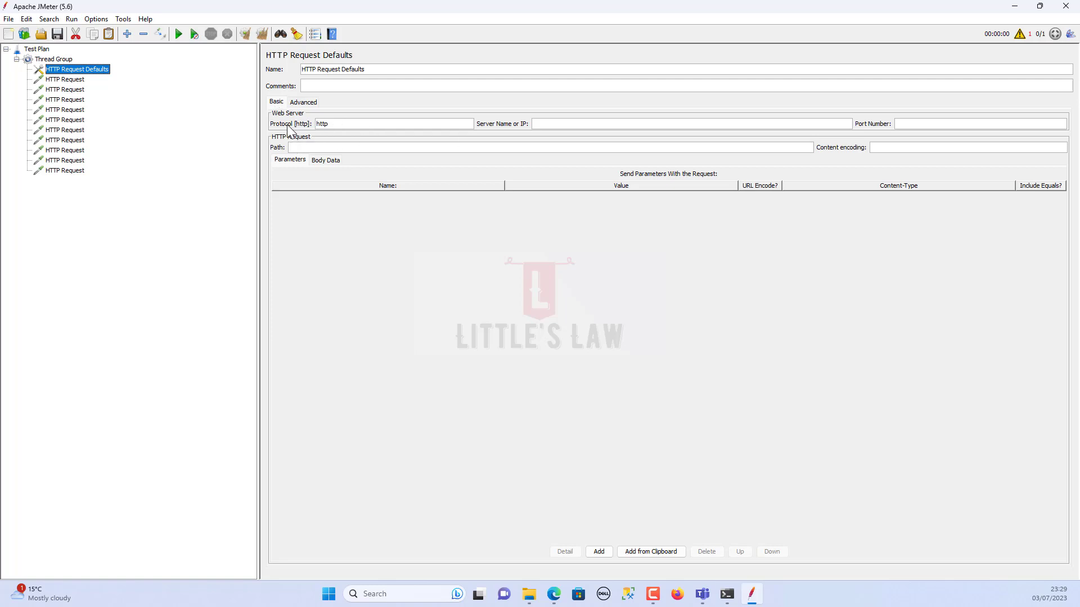
left_click_drag(337, 125, 308, 126)
left_click(541, 123)
type("www.gg")
key("BackSpace")
type("oogle.com")
double_click(350, 123)
left_click(925, 125)
- Add a View Results Tree listener to the Thread Group
left_click(59, 60)
right_click(59, 61)
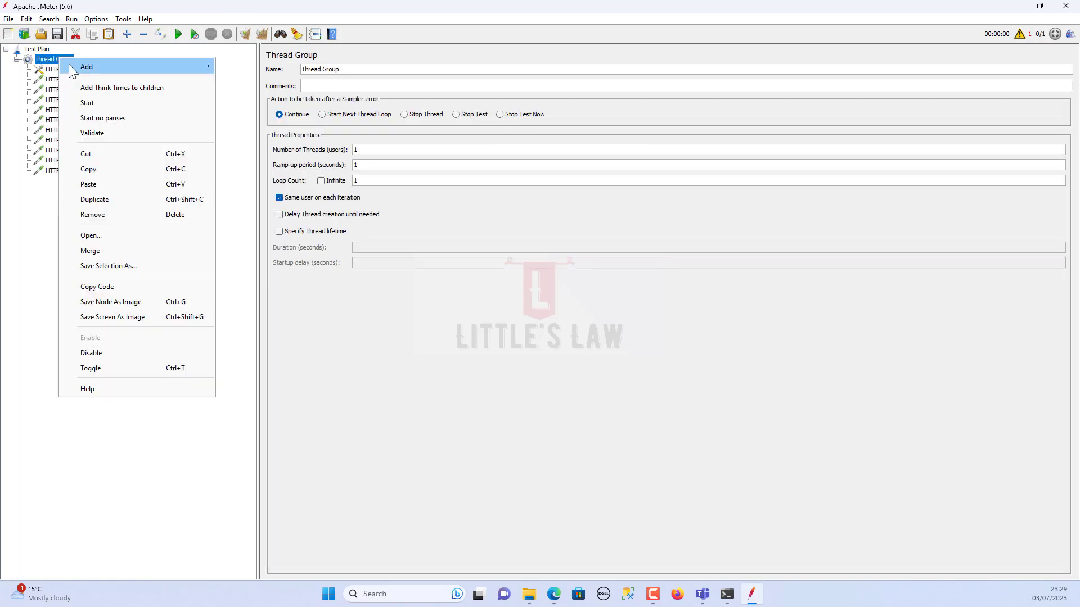
mouse_move(69, 66)
mouse_move(260, 217)
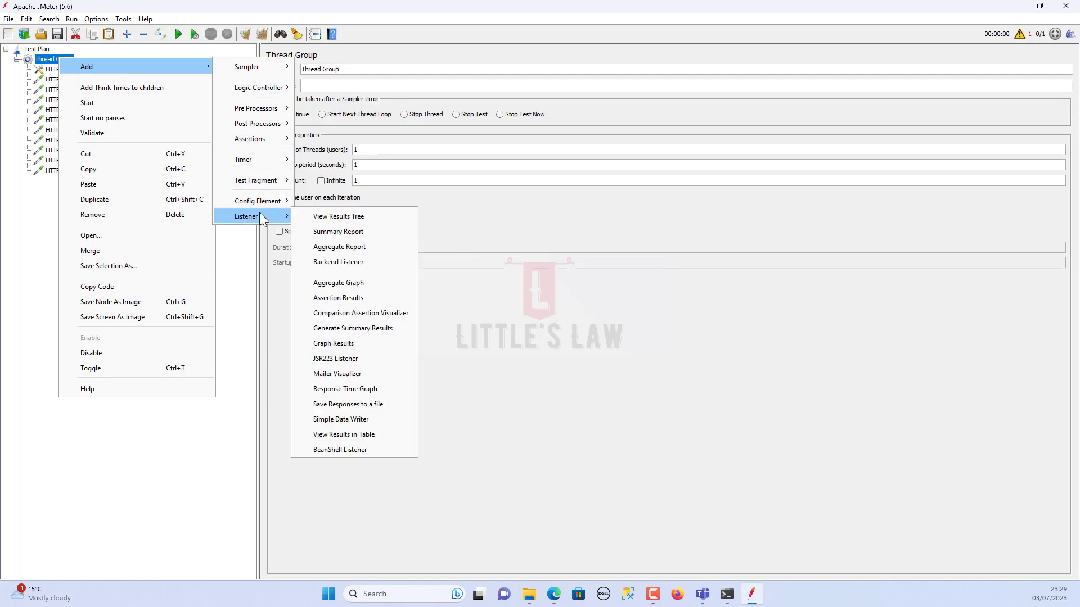
left_click(358, 221)
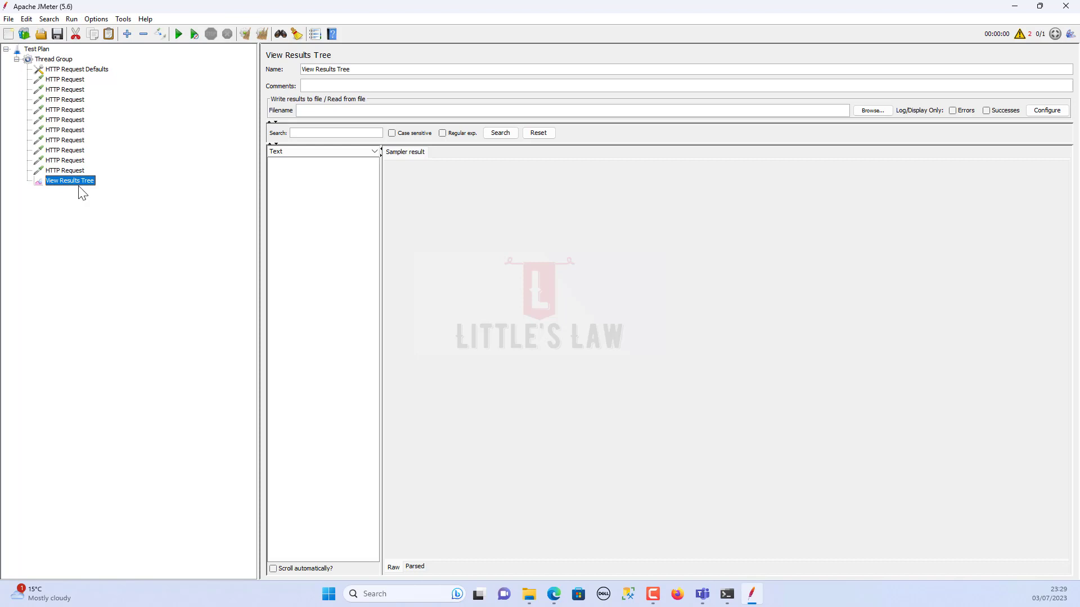
- Check the server name and path fields of the individual HTTP Request samplers against HTTP Request Defaults
left_click(67, 70)
left_click(72, 81)
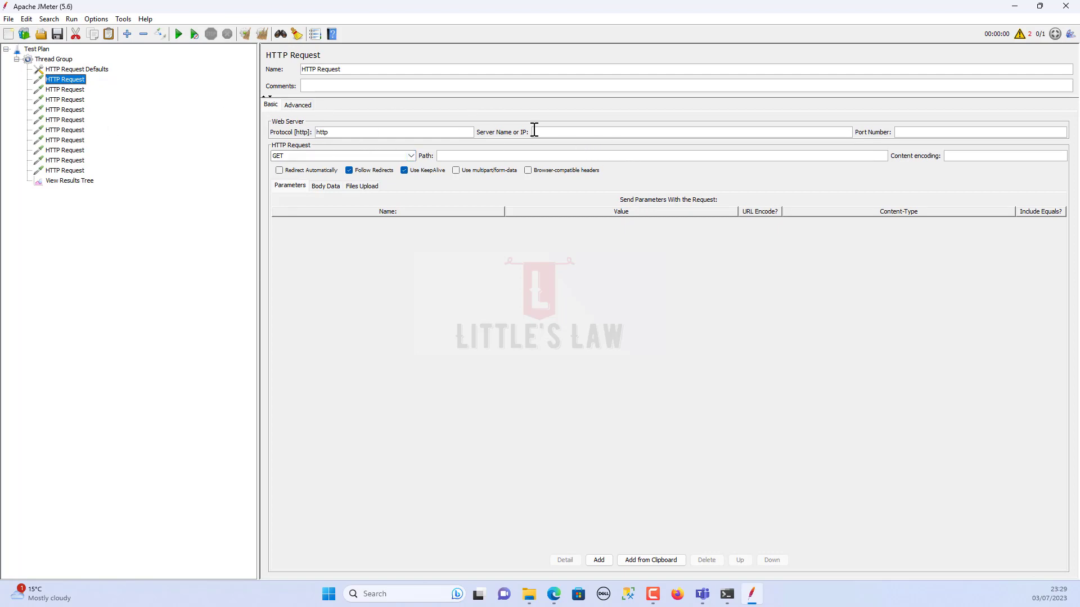
left_click(530, 155)
left_click(71, 90)
left_click(70, 100)
left_click(70, 110)
left_click(71, 120)
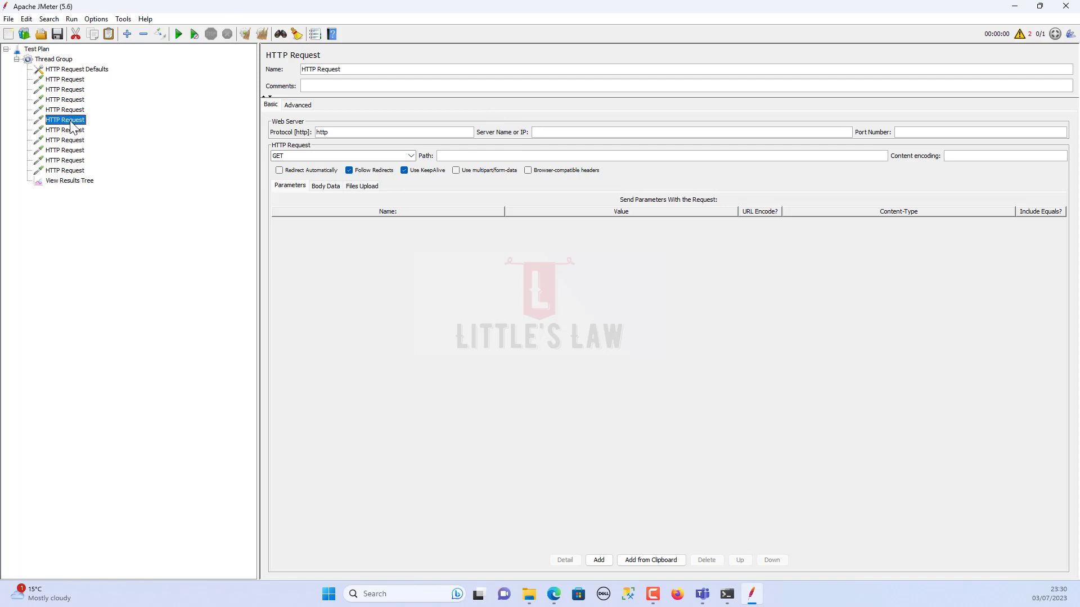
left_click(73, 130)
left_click(74, 140)
left_click(77, 170)
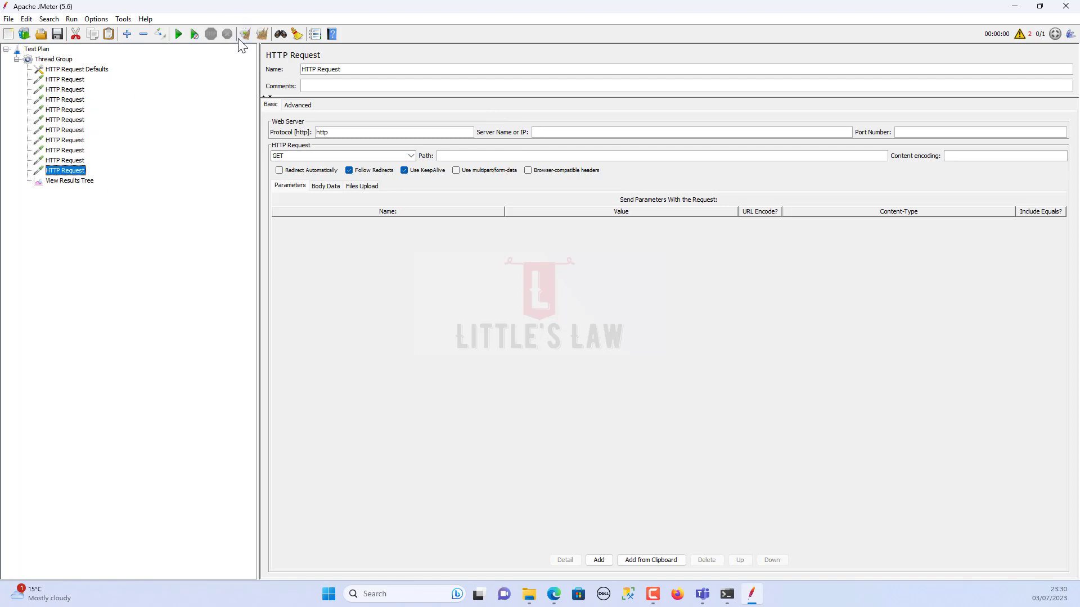
- Clear all earlier results and run the test without saving the plan, with View Results Tree open
left_click(262, 34)
left_click(69, 60)
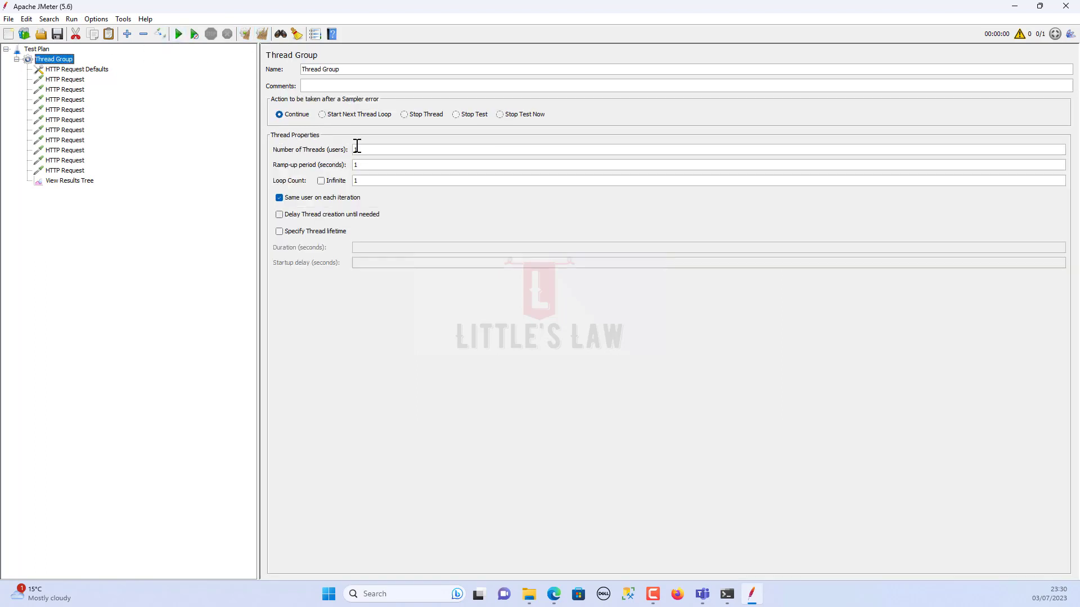
double_click(355, 180)
left_click(78, 186)
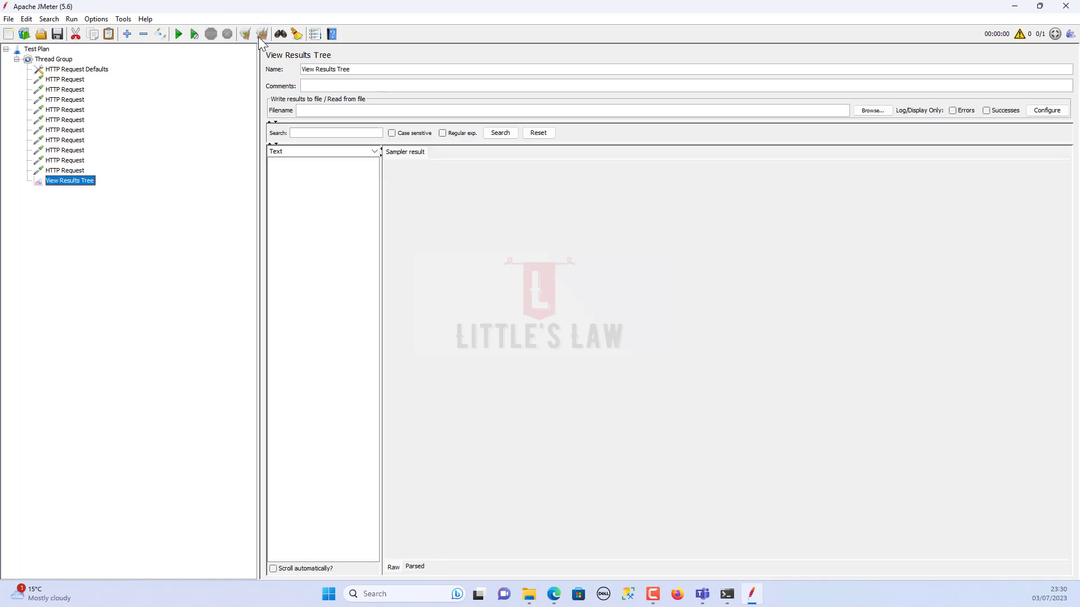
left_click(179, 34)
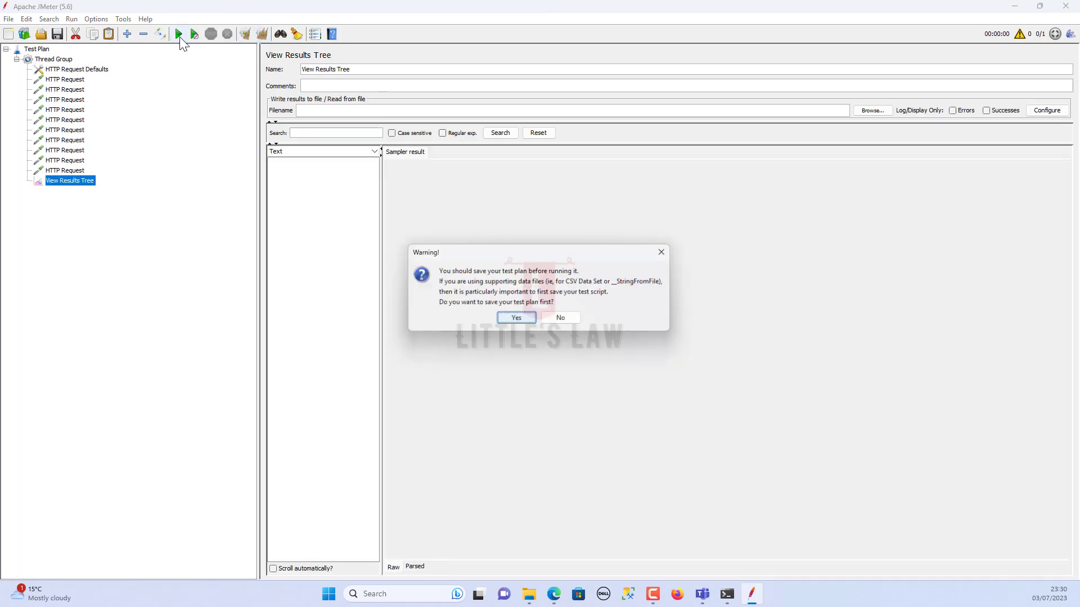
left_click(568, 323)
- View the first sample's response body in View Results Tree with the HTML renderer
left_click(319, 165)
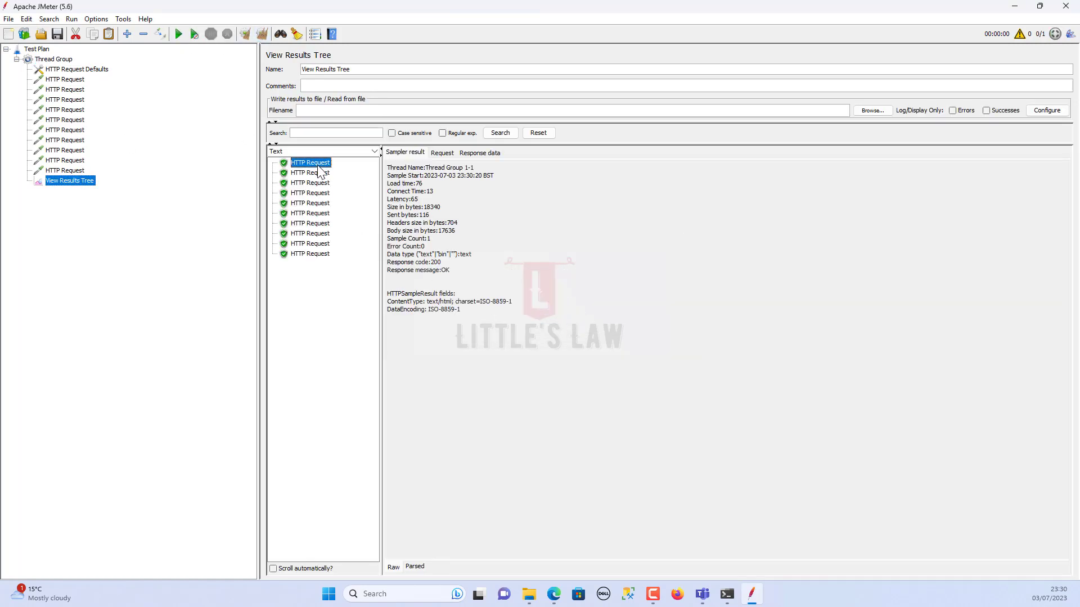
left_click(478, 152)
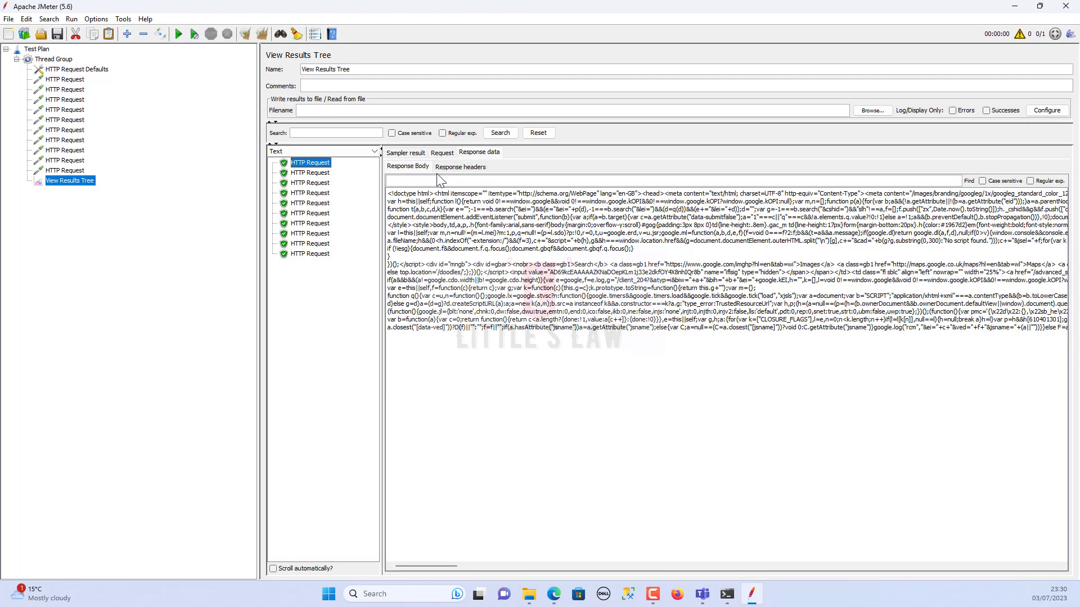
left_click(304, 150)
scroll(306, 211, "down", 2)
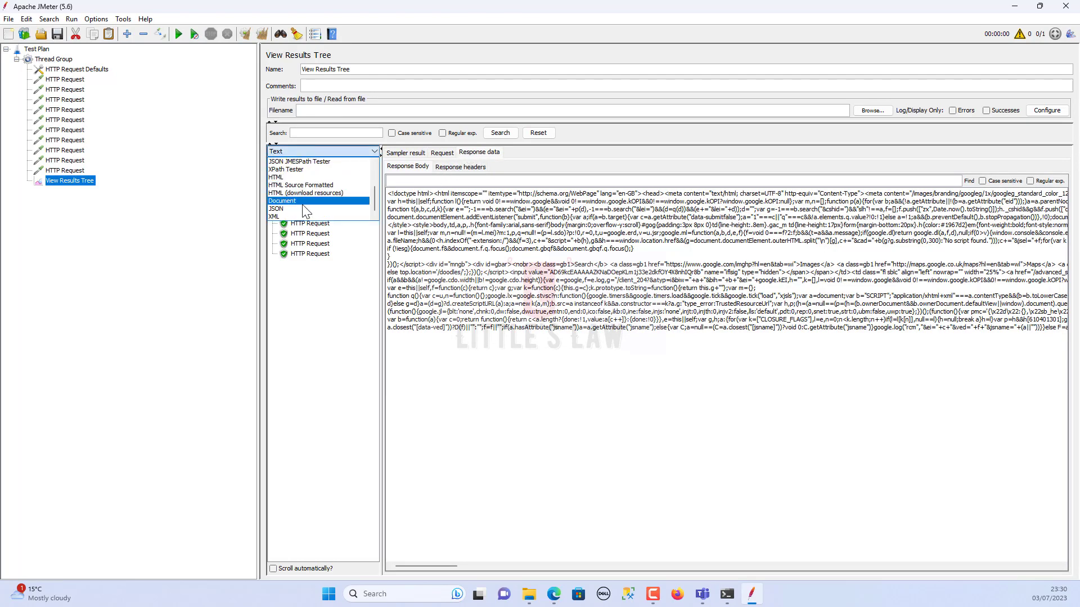
scroll(295, 200, "up", 1)
left_click(285, 187)
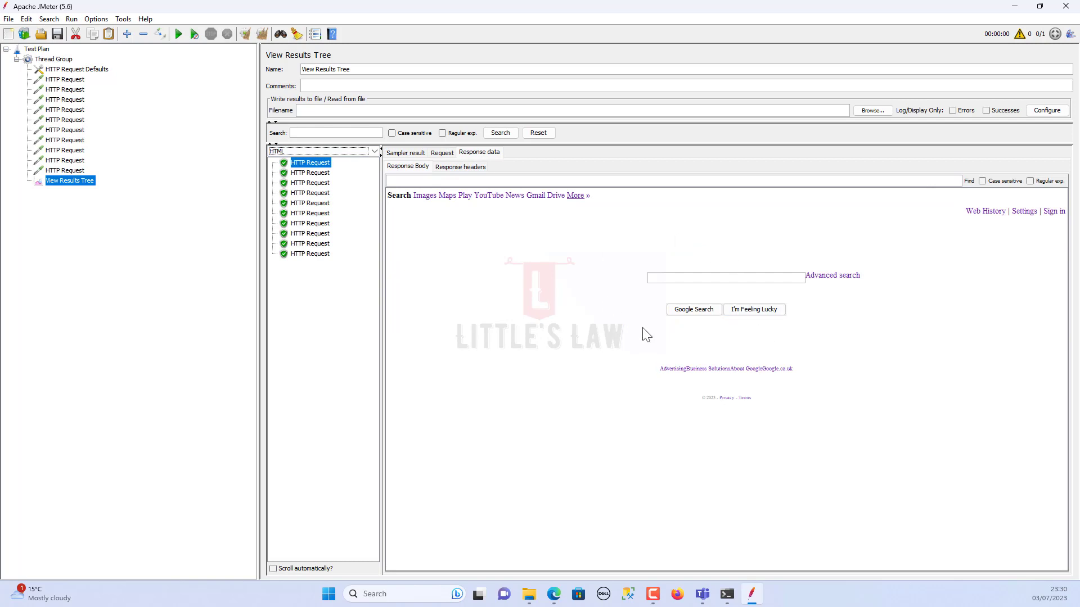
- Examine the rendered response bodies of the second through eighth HTTP Request samples
left_click(308, 173)
key("Down")
key("Down")
key("Down")
key("Down")
key("Down")
key("Down")
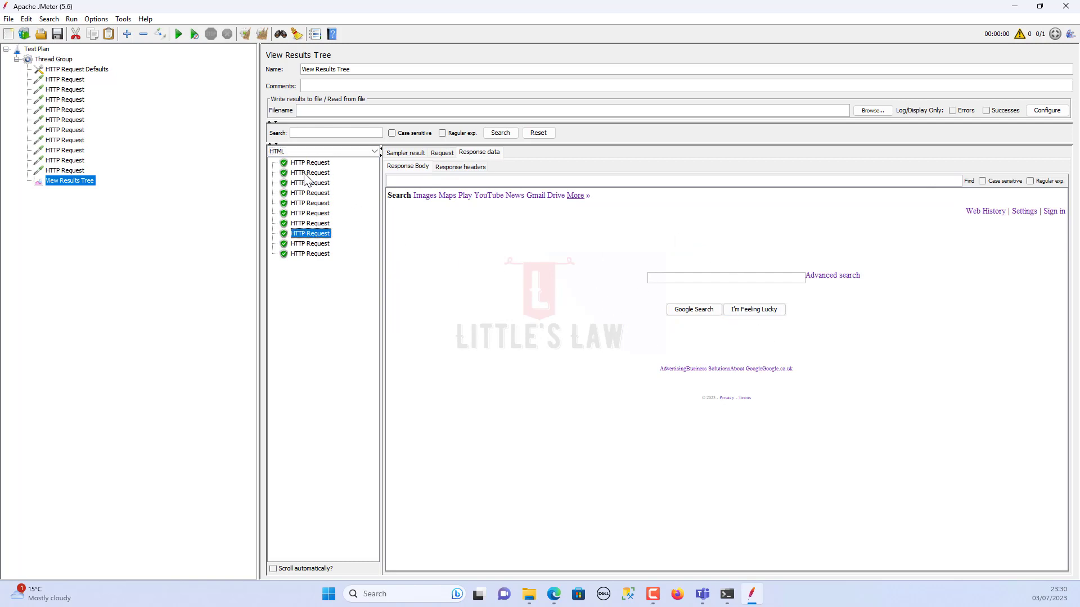
- View the rendered response bodies of the last two HTTP Request samples in View Results Tree
key("Down")
key("Down")
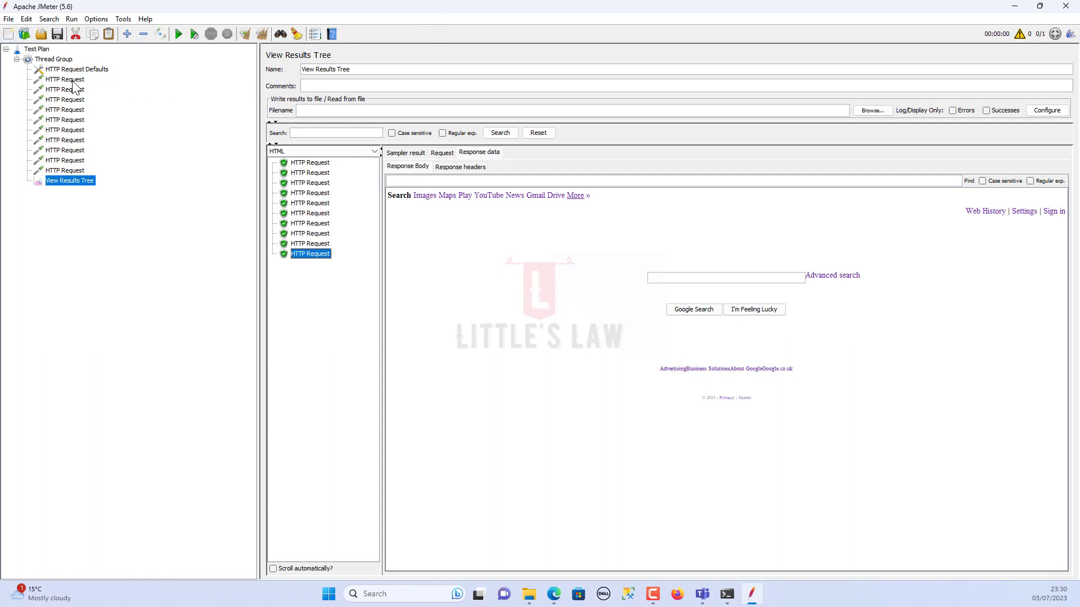
key("alt+Tab")
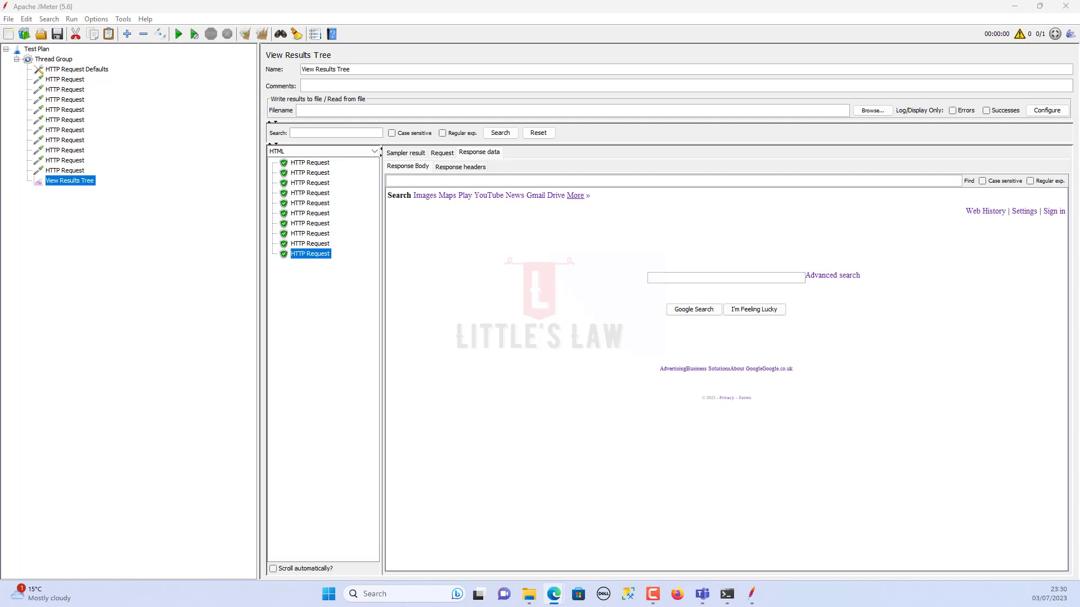
left_click(72, 121)
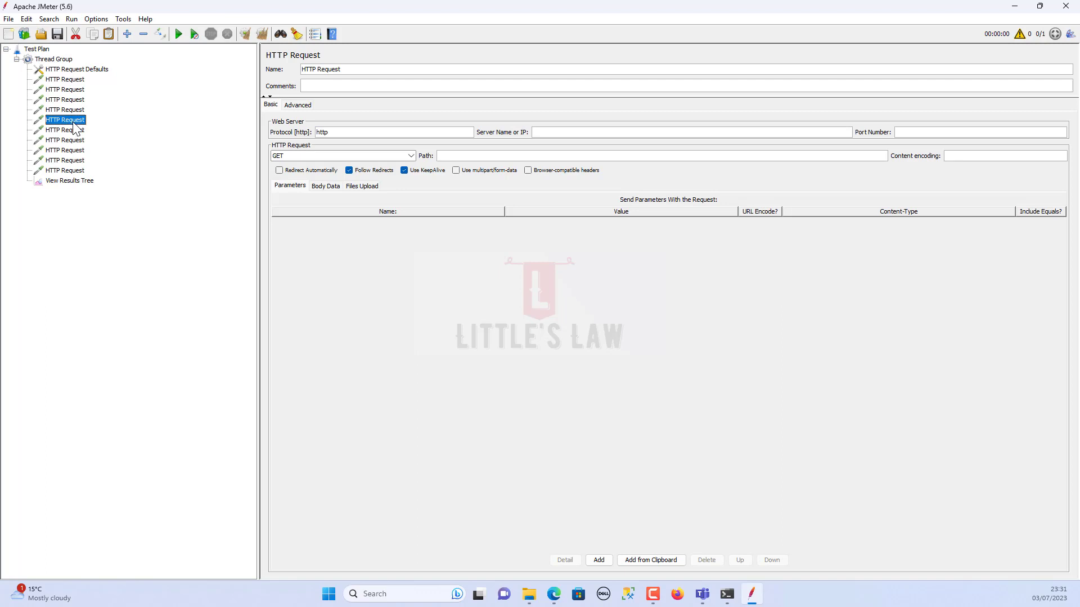
left_click(71, 90)
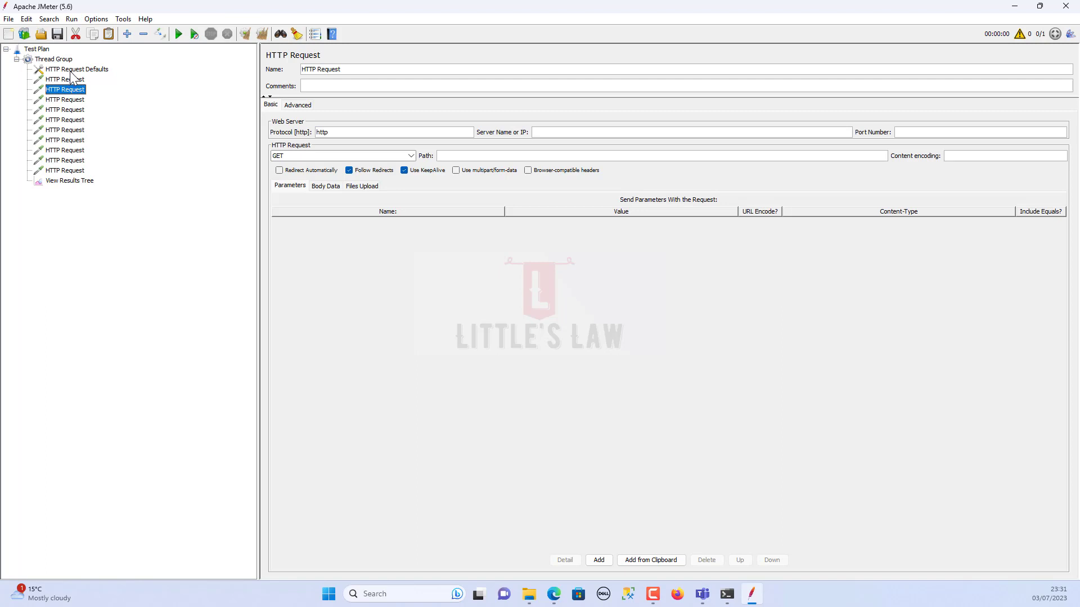
left_click(71, 73)
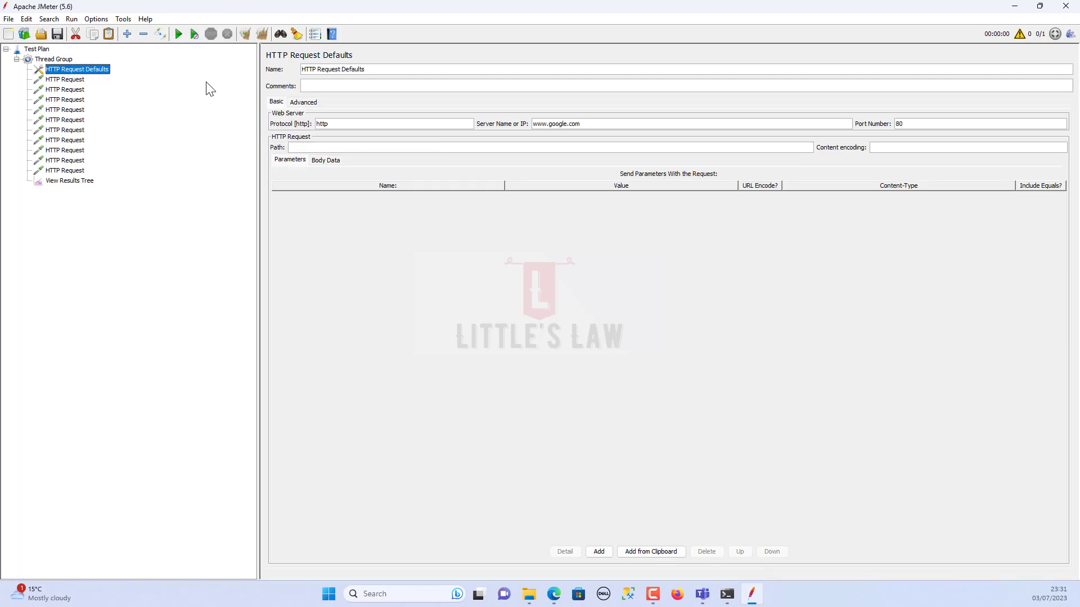
left_click(340, 124)
double_click(554, 122)
left_click_drag(593, 123, 537, 123)
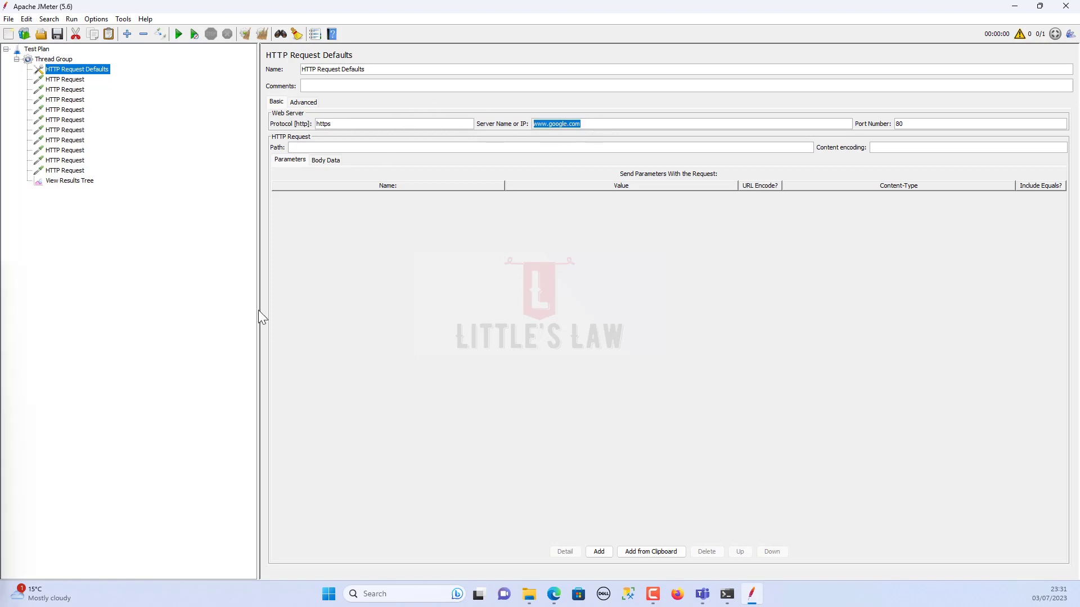
type("www.mcdonalds.com")
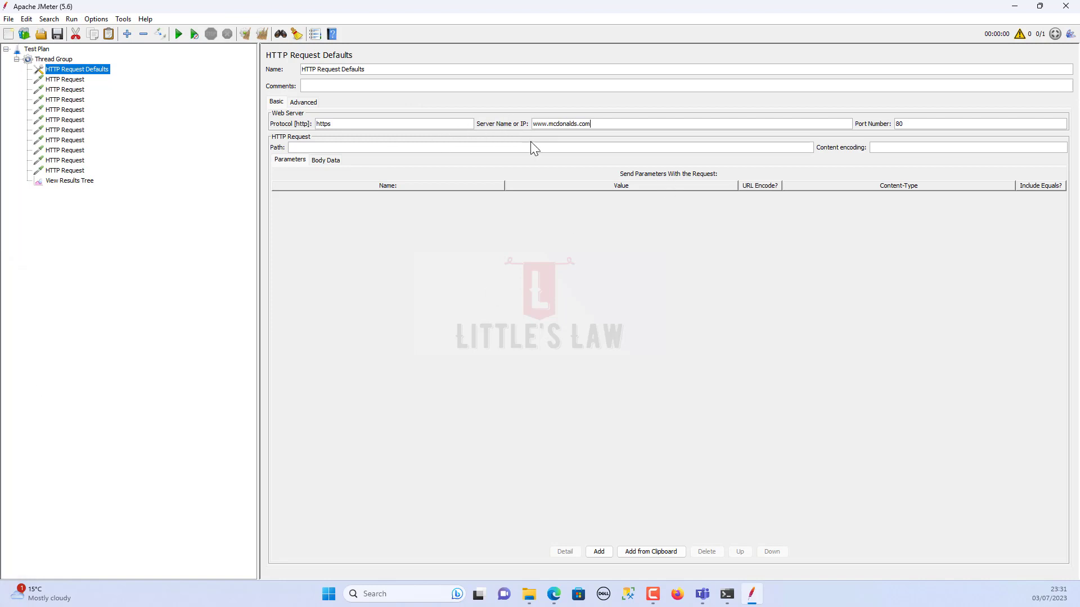
- Set the port number to 443 in HTTP Request Defaults
double_click(342, 126)
left_click(909, 125)
key("BackSpace")
key("BackSpace")
type("443")
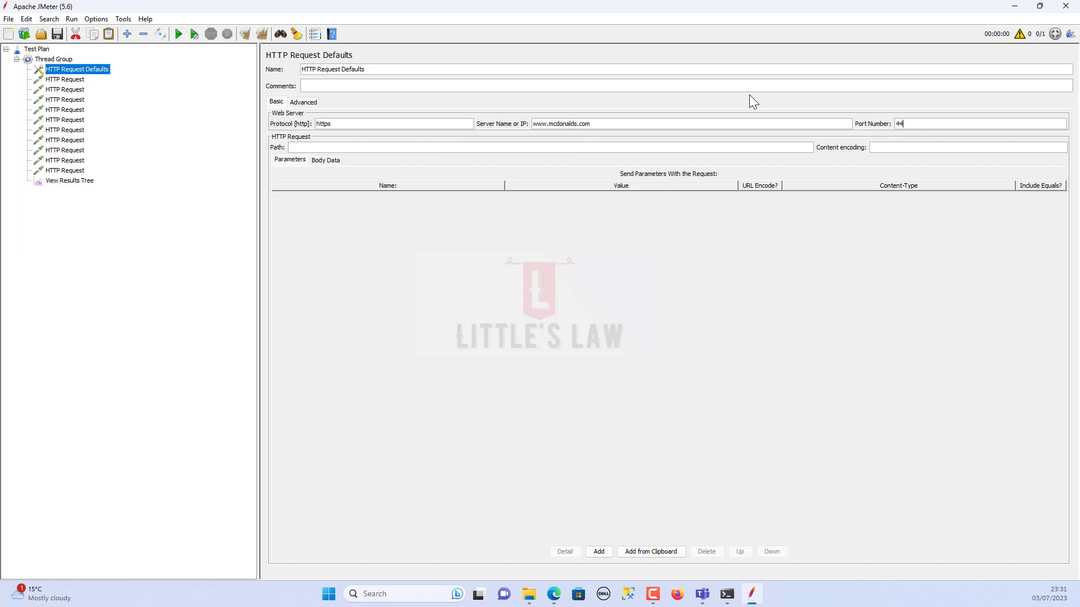
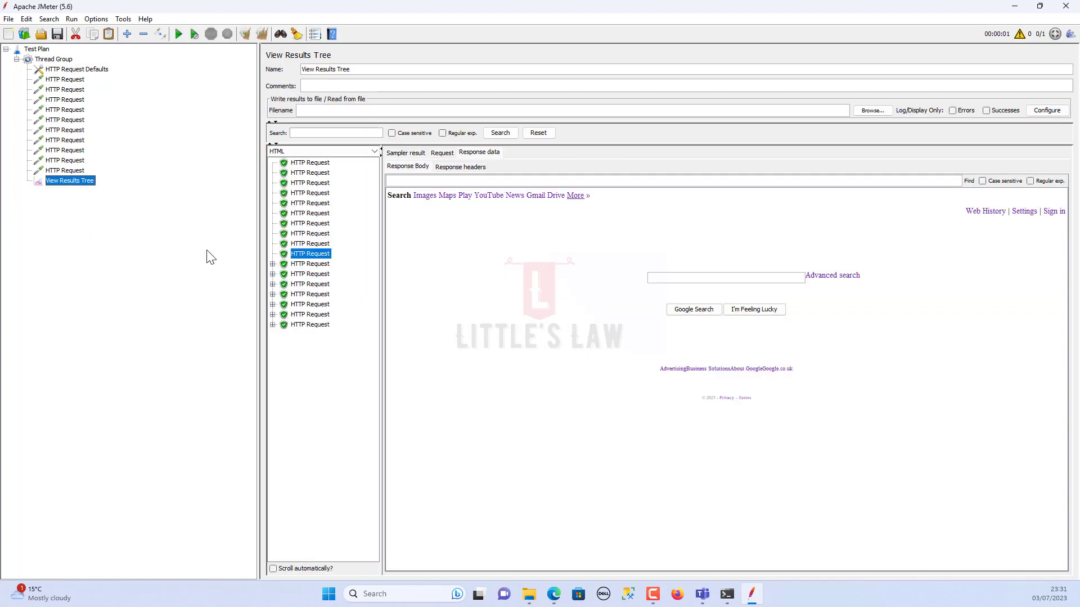
- Check the response bodies of the first two samples from the new run, and the second one's request, in View Results Tree
left_click(309, 265)
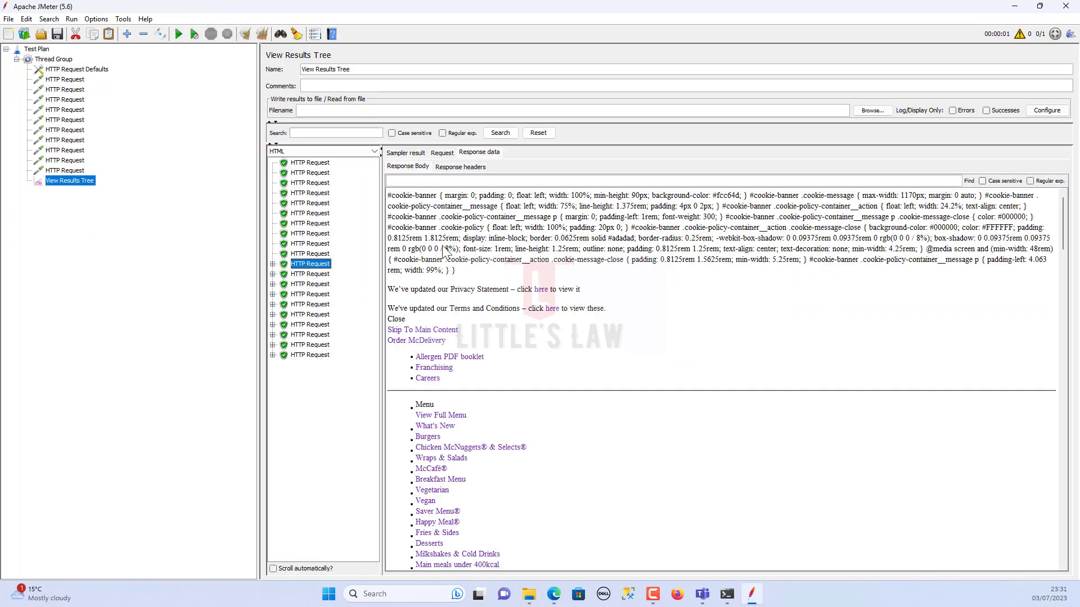
left_click(305, 275)
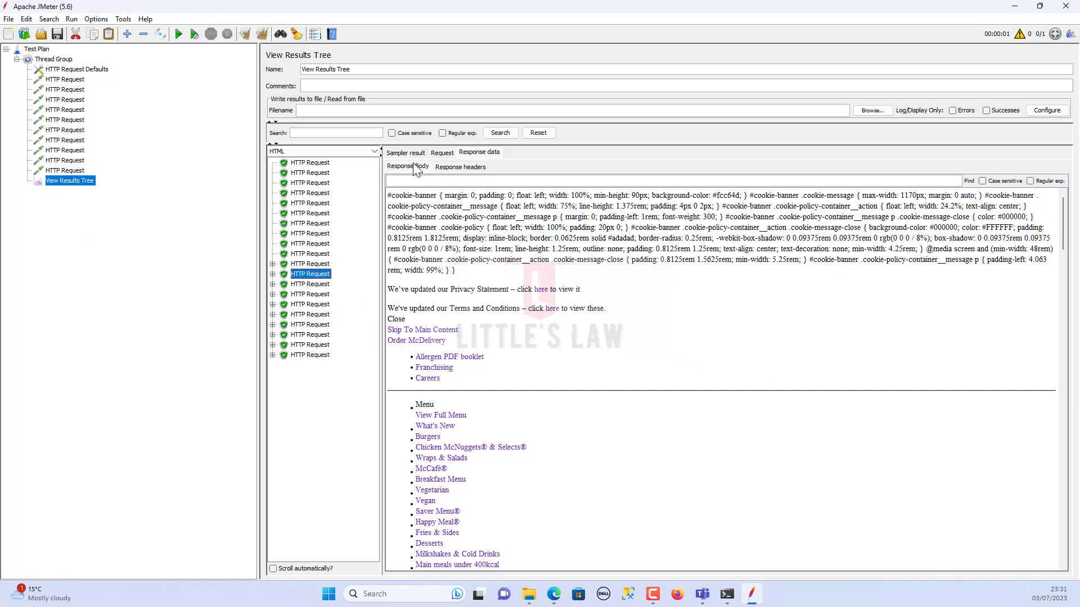
left_click(441, 153)
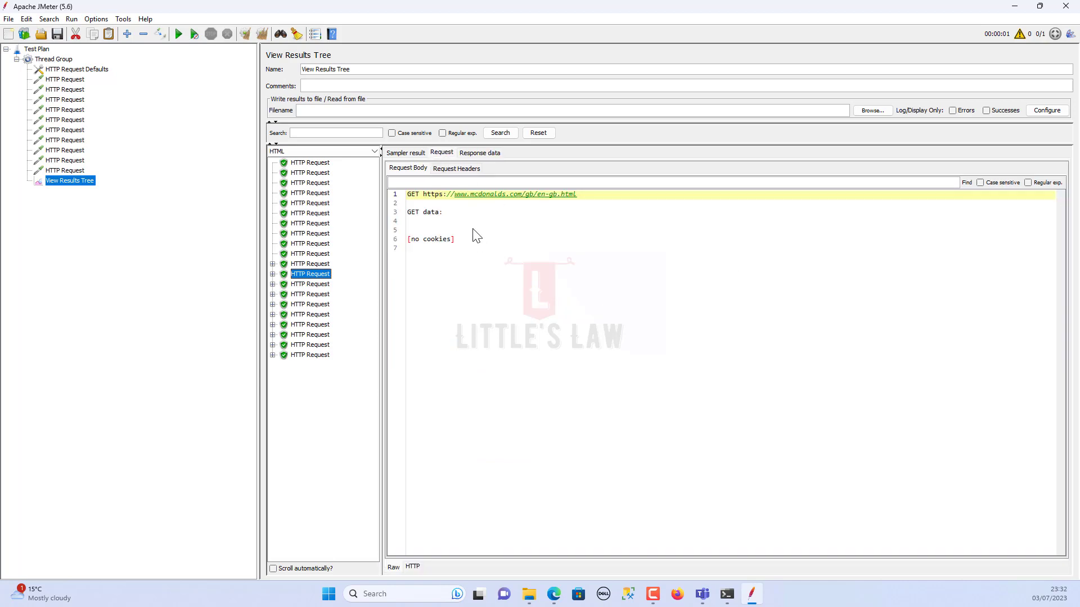
left_click(479, 153)
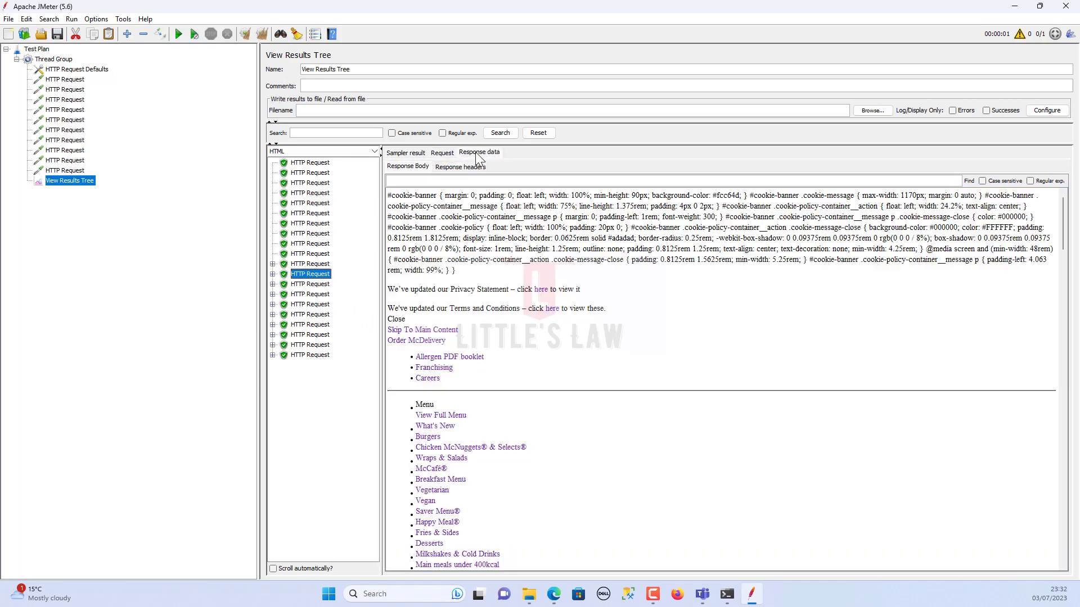
- Go through the response bodies of the new run's further HTTP Request samples, starting with the third
left_click(319, 285)
key("Down")
key("Down")
key("Down")
key("Down")
key("Down")
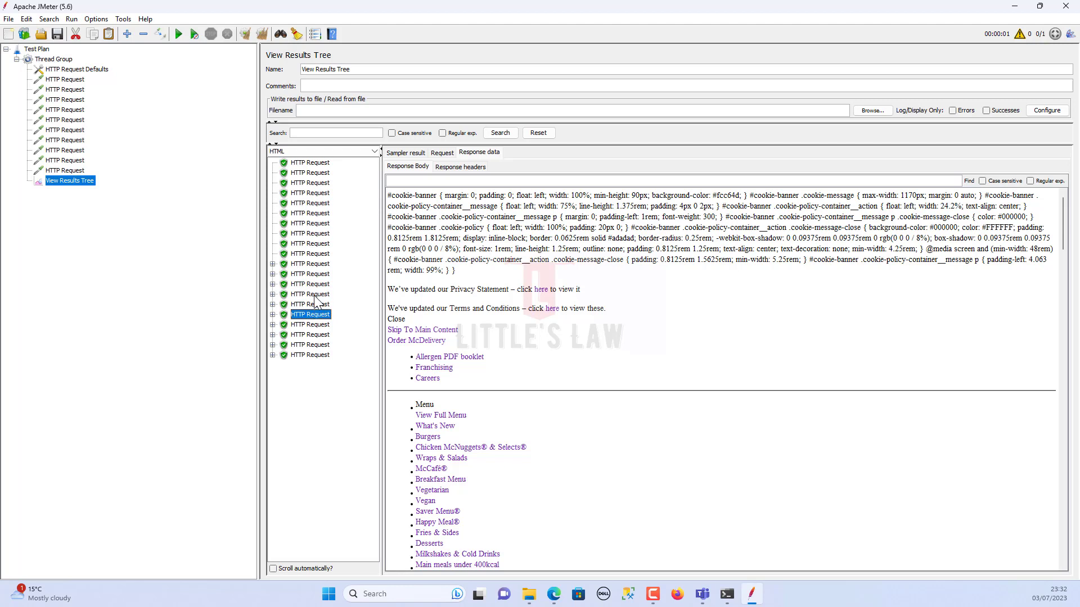
key("Down")
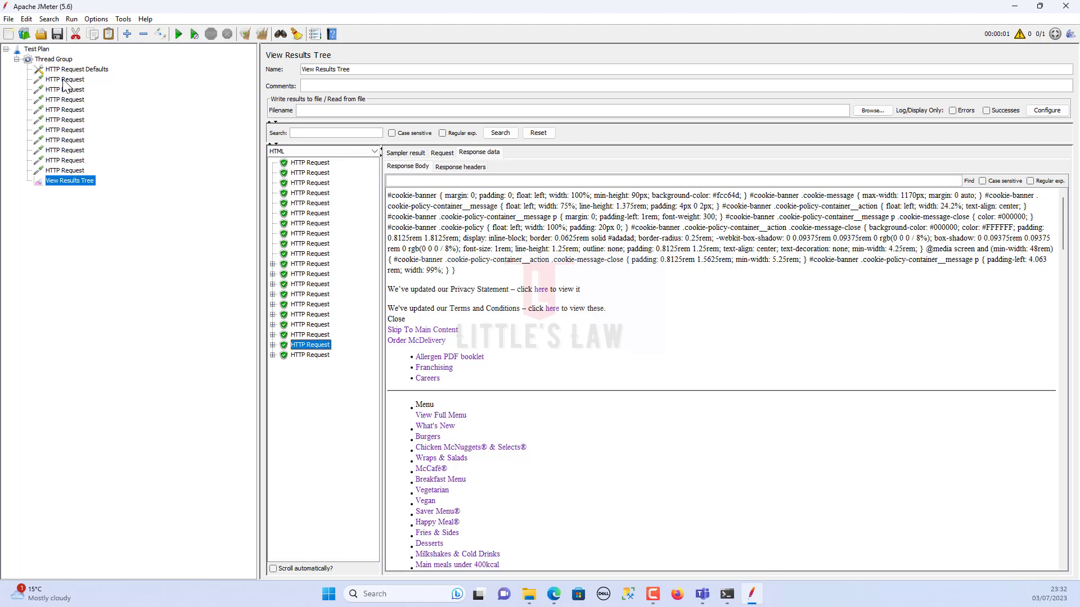
- Compare the web server fields of the second and third HTTP Request samplers with HTTP Request Defaults
left_click(65, 89)
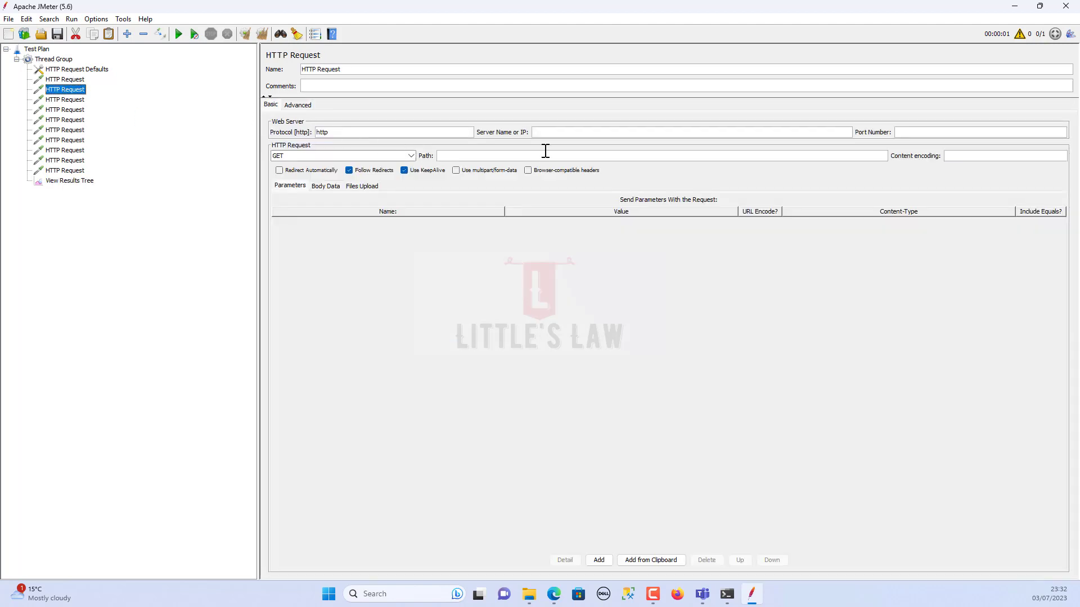
left_click(68, 99)
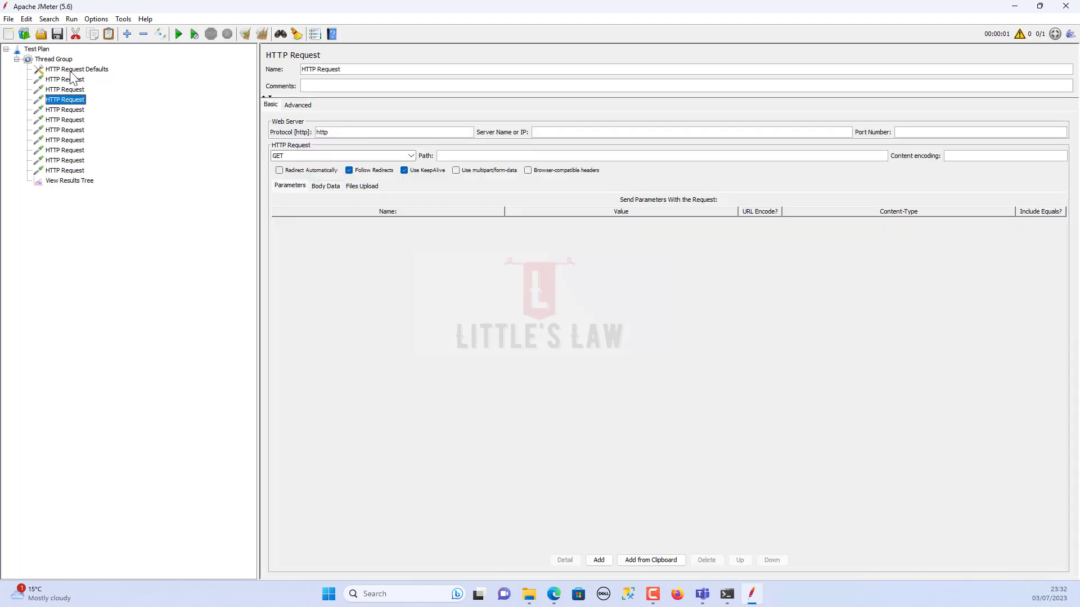
left_click(71, 69)
left_click(67, 90)
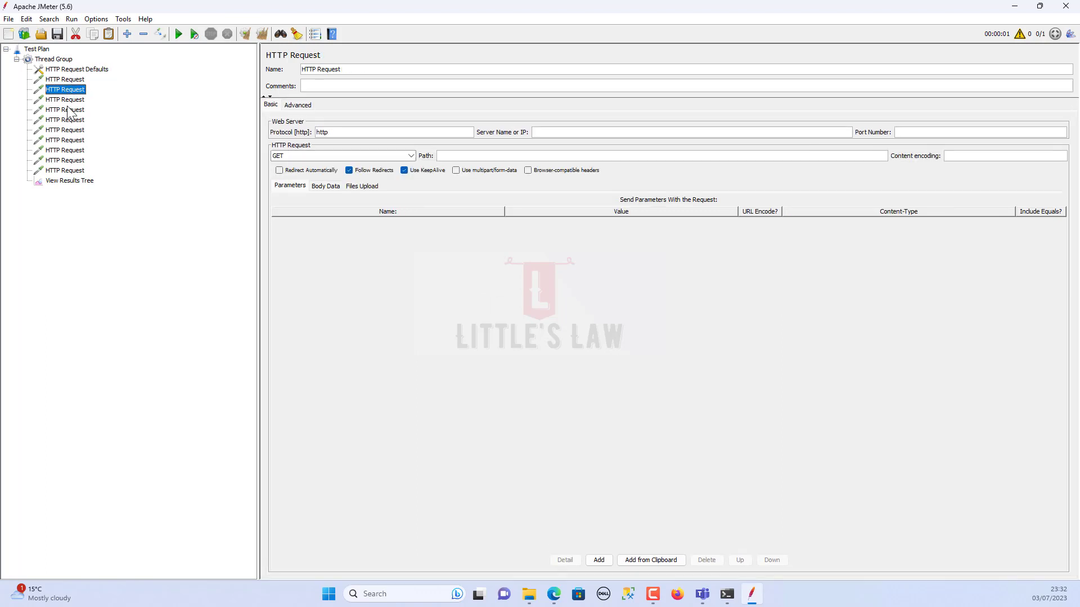
- Add a second HTTP Request Defaults element to the Thread Group and place it above View Results Tree
left_click(53, 59)
right_click(55, 60)
mouse_move(140, 69)
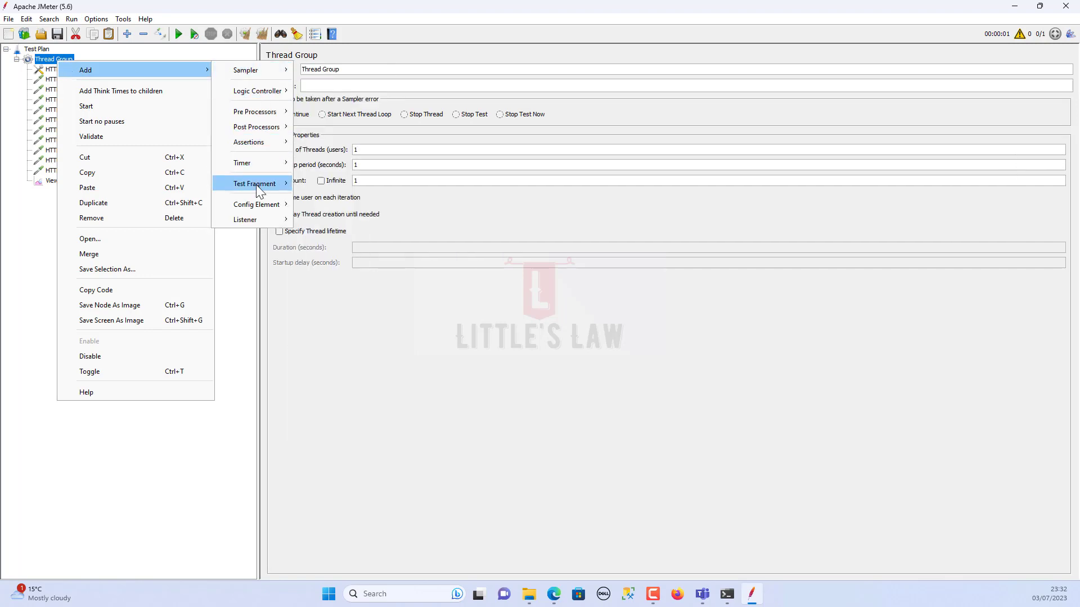
mouse_move(257, 204)
left_click(362, 262)
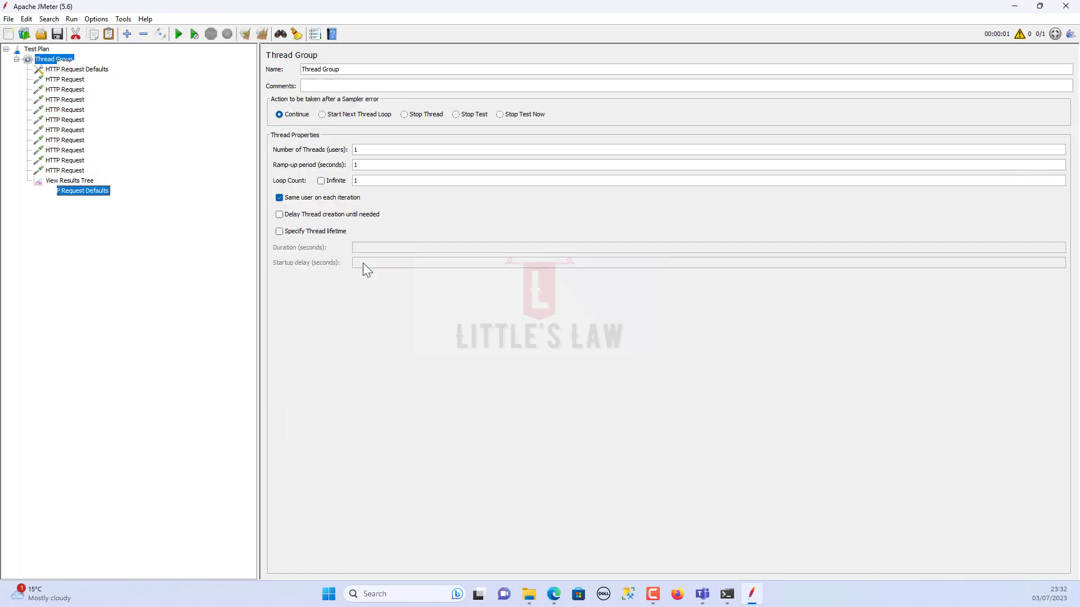
mouse_move(75, 196)
left_mouse_down()
mouse_move(80, 178)
mouse_move(61, 187)
left_mouse_up()
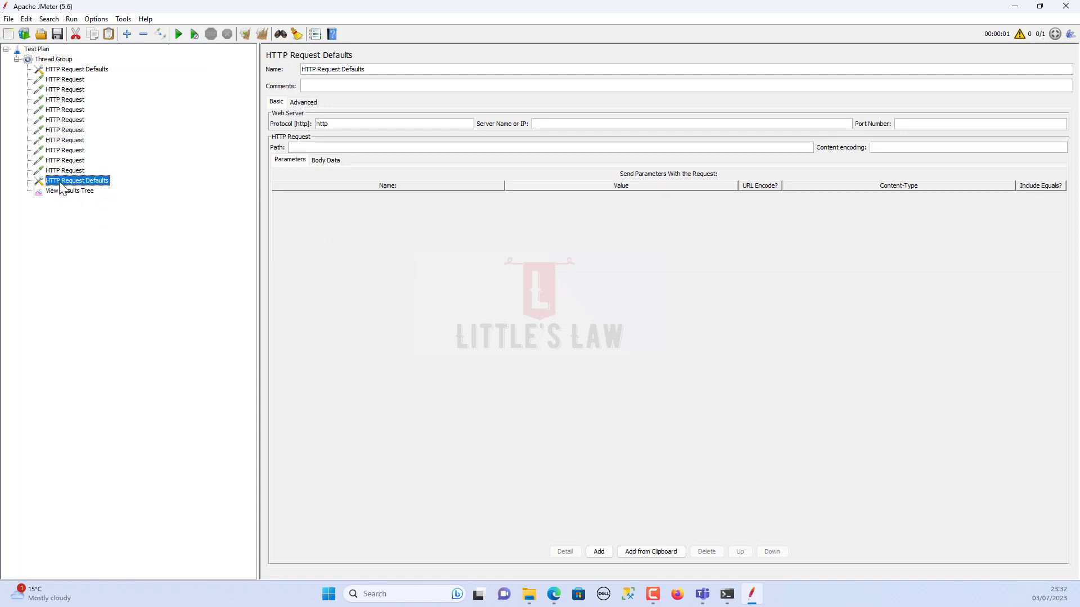
- Review the original HTTP Request Defaults, and remove the second one located above View Results Tree
left_click(56, 60)
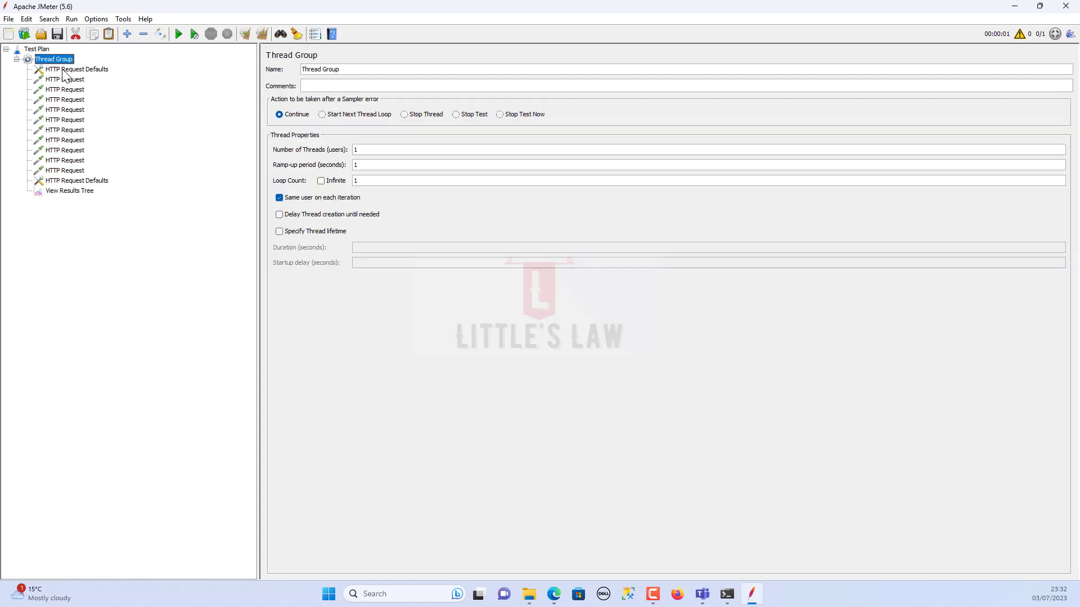
left_click(63, 71)
right_click(62, 70)
left_click(37, 247)
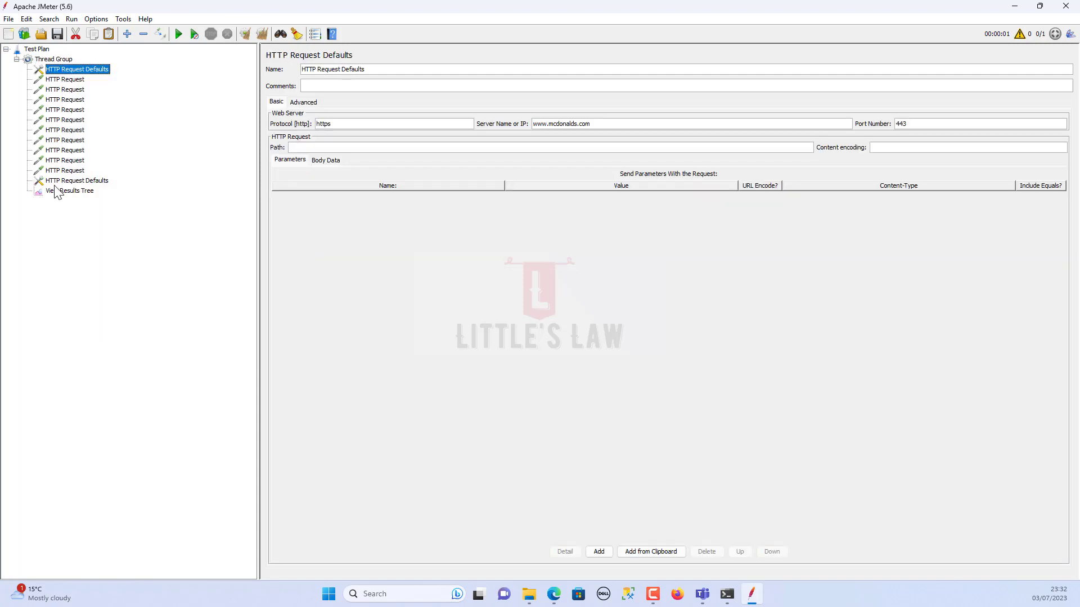
left_click(59, 181)
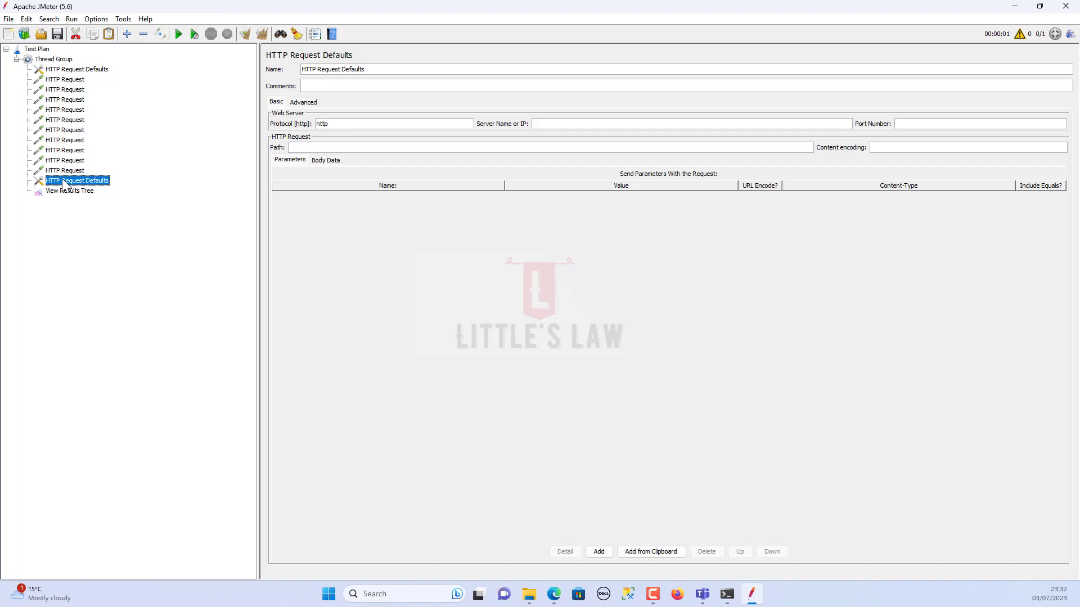
right_click(65, 185)
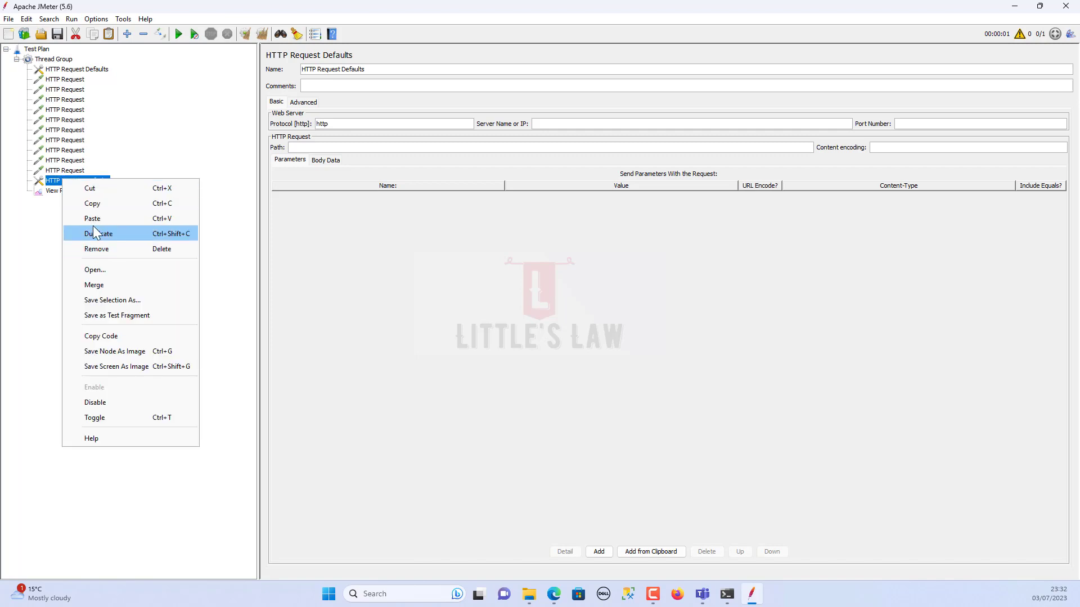
left_click(106, 250)
left_click(511, 309)
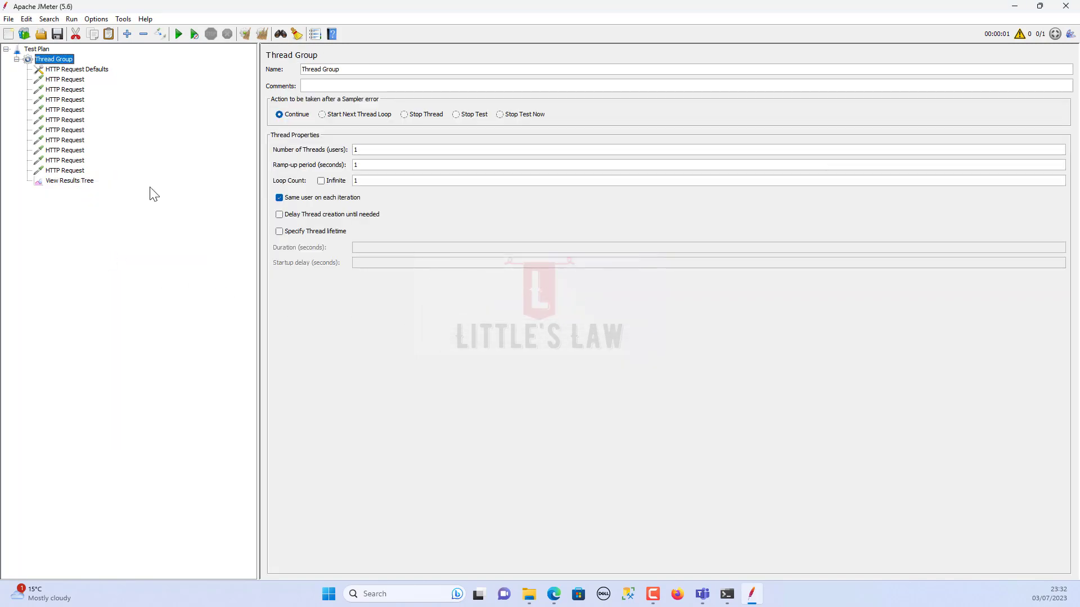
- Add a new Thread Group to the Test Plan and move it above the existing Thread Group
left_click(44, 52)
right_click(44, 53)
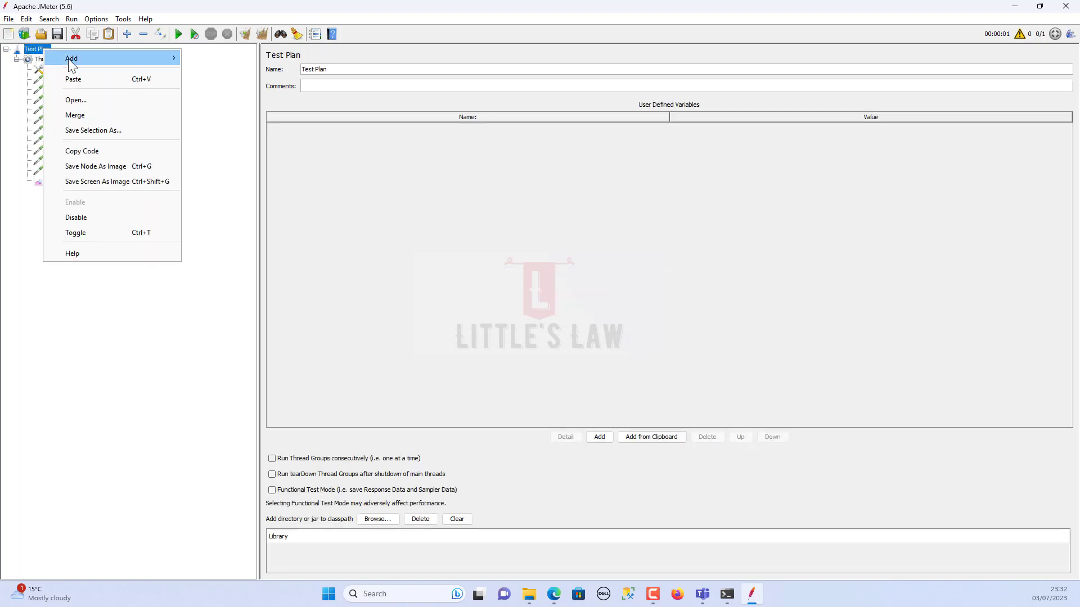
mouse_move(69, 58)
mouse_move(206, 57)
left_click(308, 73)
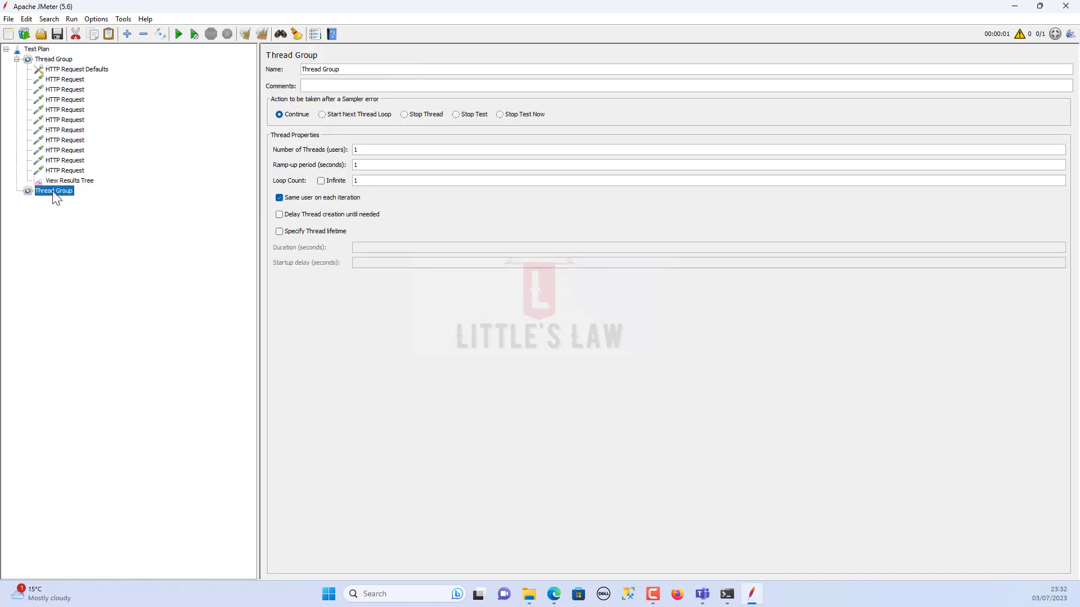
left_click_drag(47, 192, 31, 53)
left_click_drag(46, 192, 41, 56)
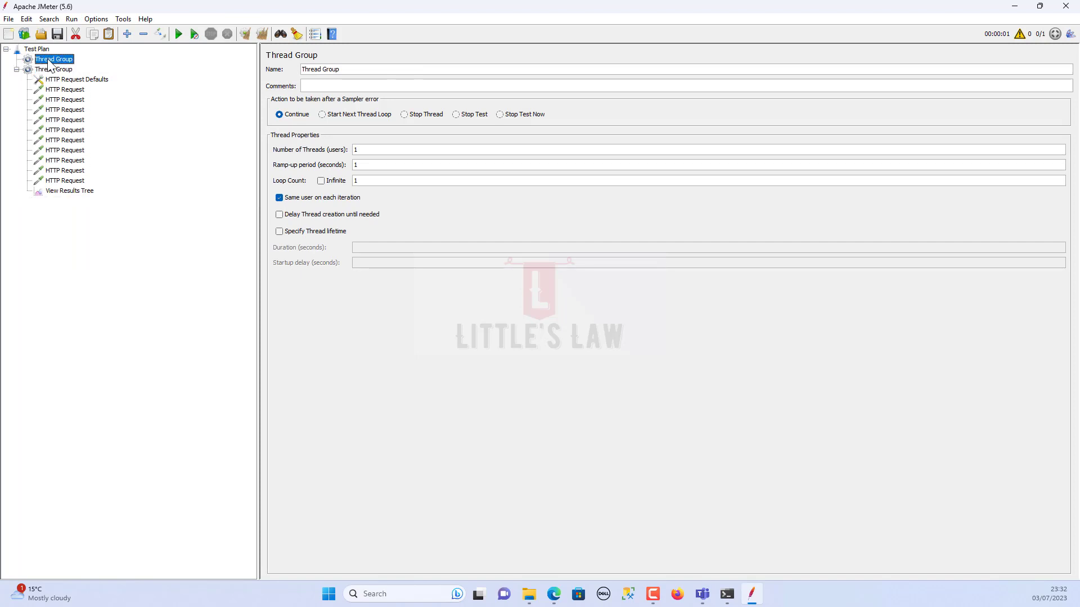
- Add an HTTP Request Defaults config element to the new Thread Group
right_click(47, 59)
mouse_move(75, 68)
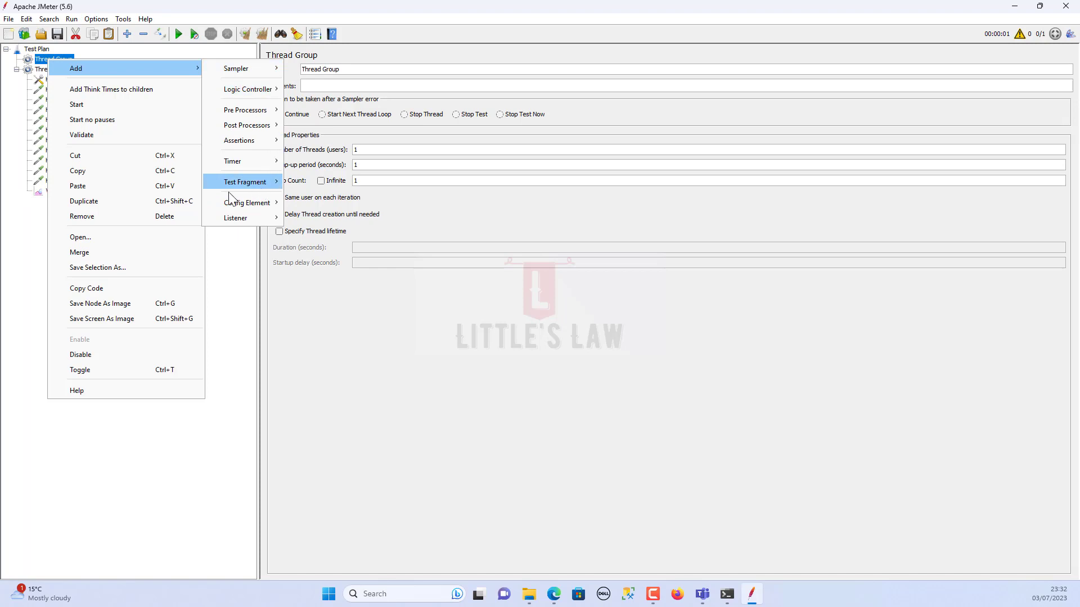
left_click(342, 265)
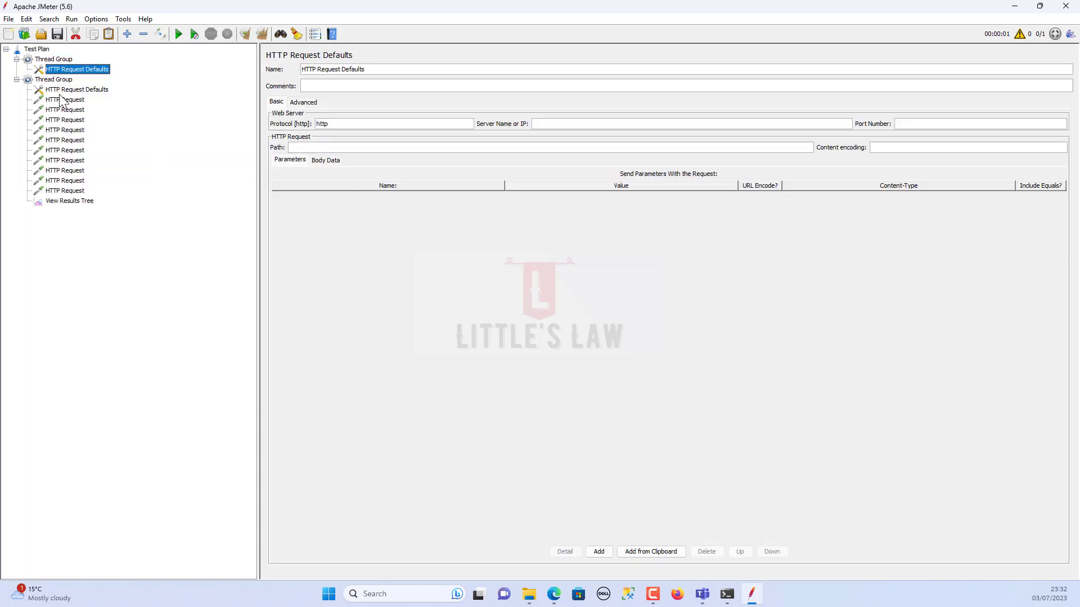
- Add an HTTP Request sampler to the new Thread Group below its HTTP Request Defaults
right_click(61, 70)
left_click(46, 59)
left_click(46, 59)
right_click(45, 60)
mouse_move(76, 67)
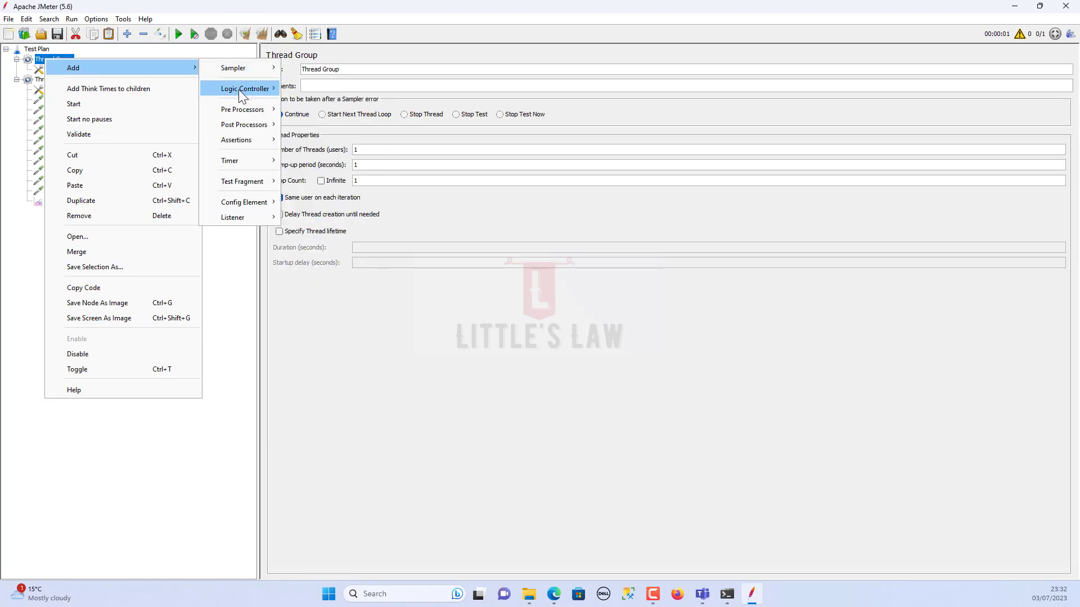
mouse_move(237, 70)
left_click(319, 95)
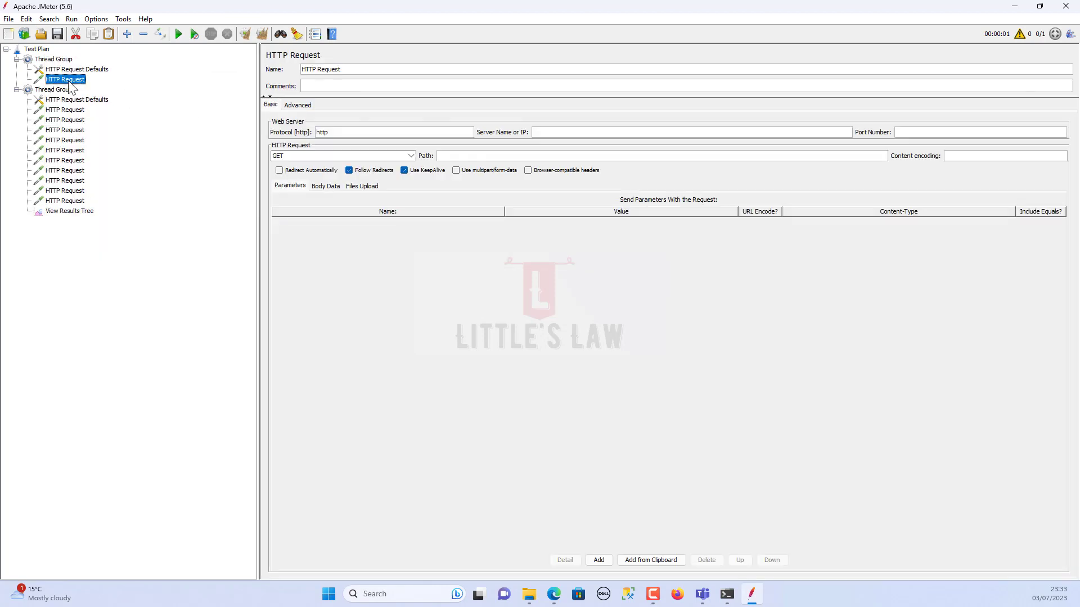
- Make seven copies of the HTTP Request sampler in the new Thread Group
key("ctrl+v")
key("ctrl+v")
key("ctrl+v")
key("ctrl+v")
key("ctrl+v")
key("ctrl+v")
key("ctrl+v")
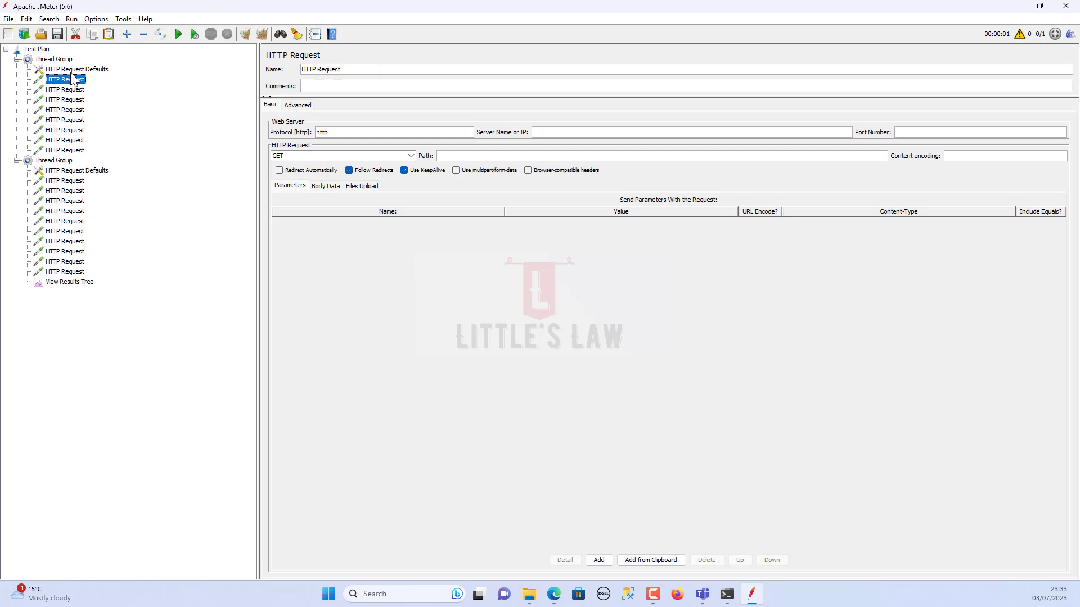
left_click(72, 70)
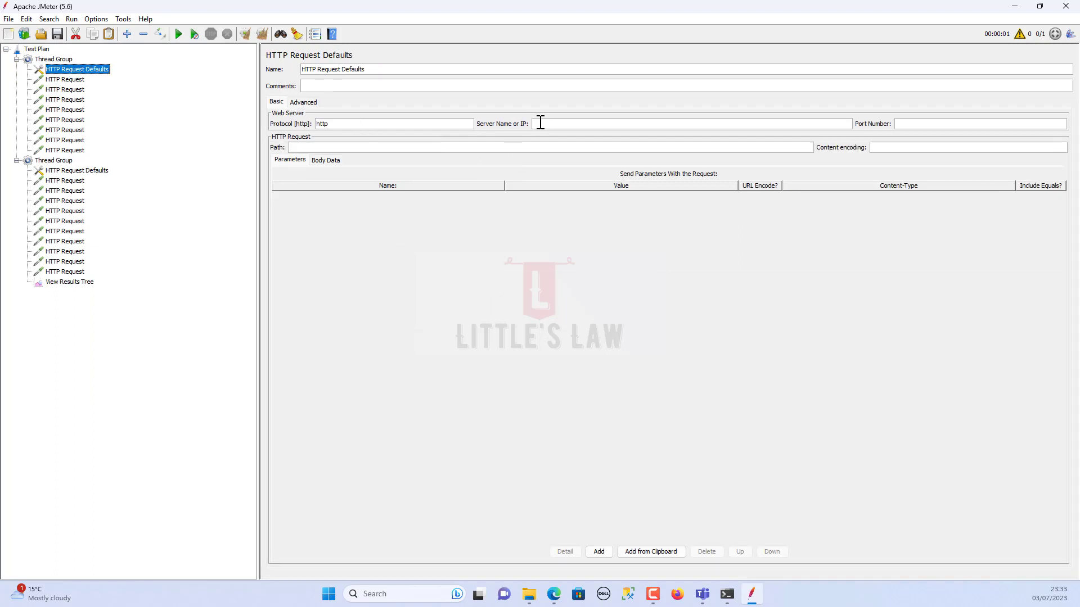
type("www.google.com")
left_click(917, 124)
- Run the test plan without saving and open the second sample's response in the lower Thread Group's View Results Tree
left_click(36, 49)
left_click(178, 34)
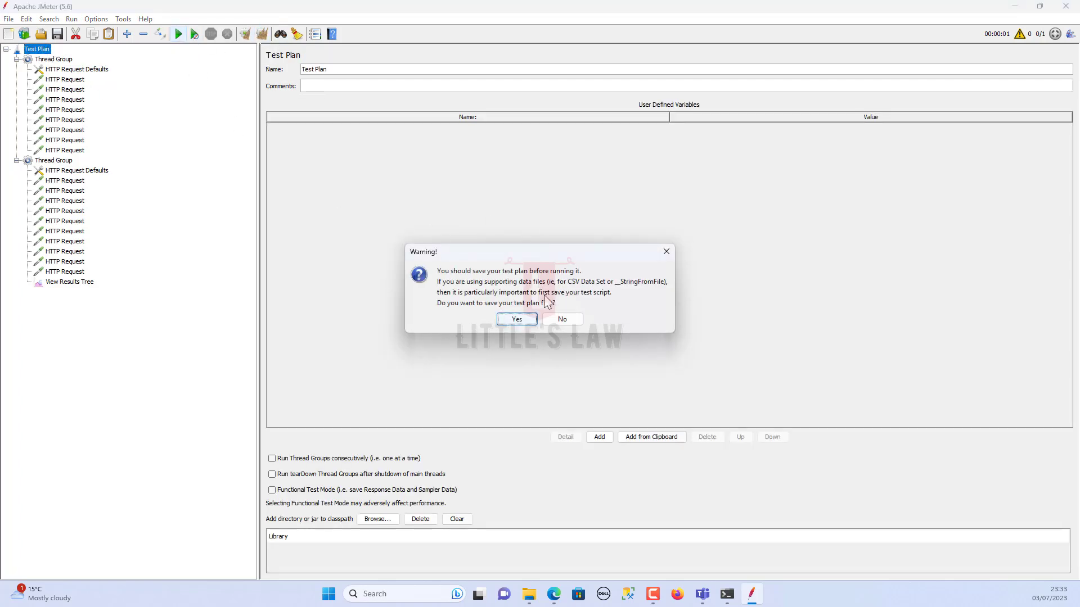
left_click(559, 315)
left_click(59, 283)
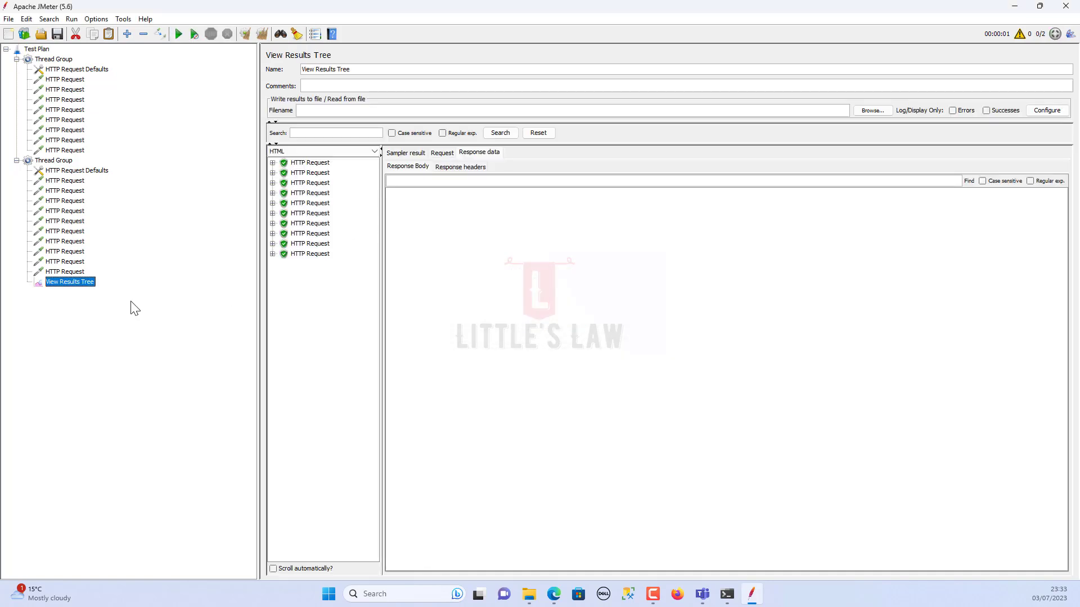
left_click(308, 173)
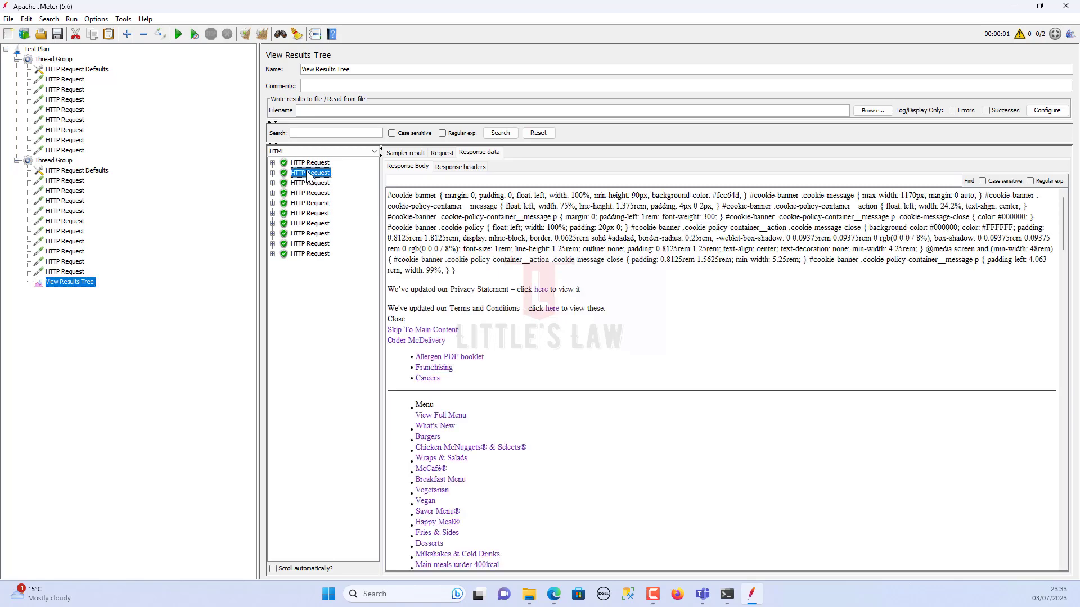
- Add a View Results Tree listener to the upper Thread Group and enable it
left_click(47, 50)
right_click(46, 50)
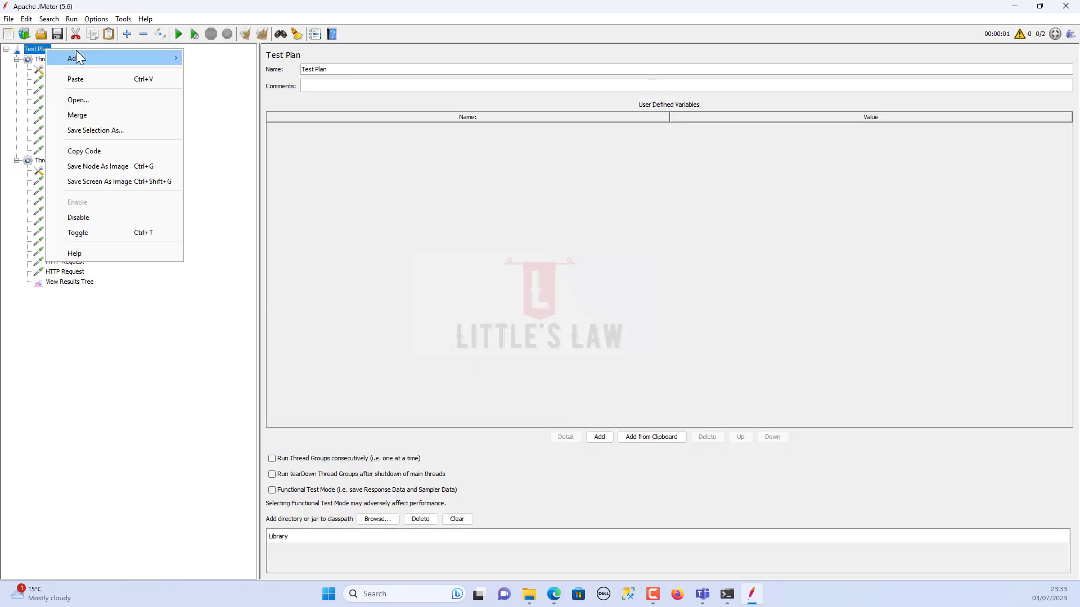
mouse_move(112, 58)
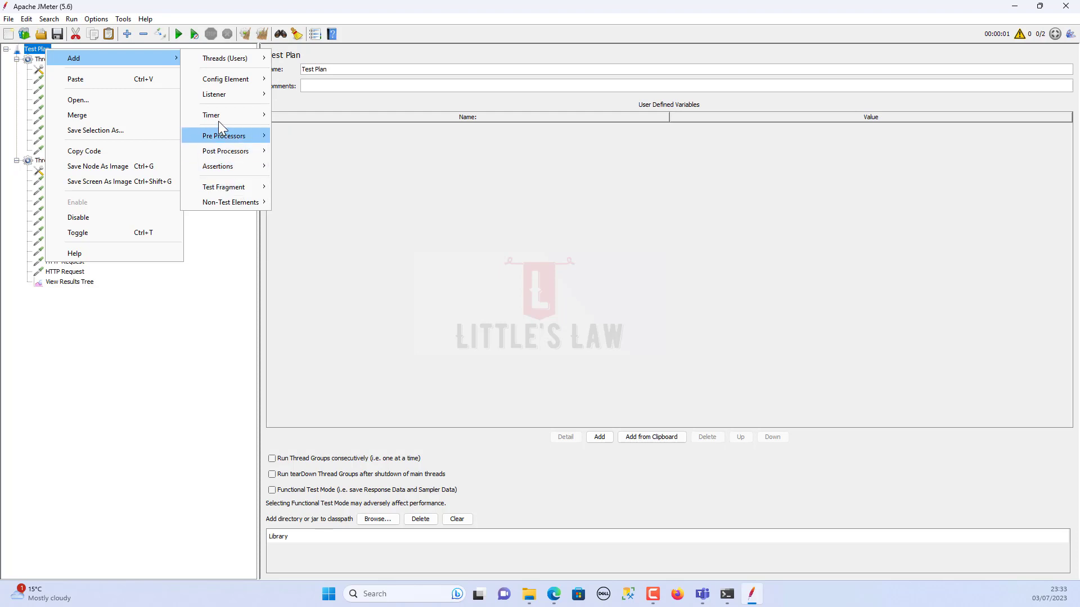
left_click(40, 59)
right_click(39, 58)
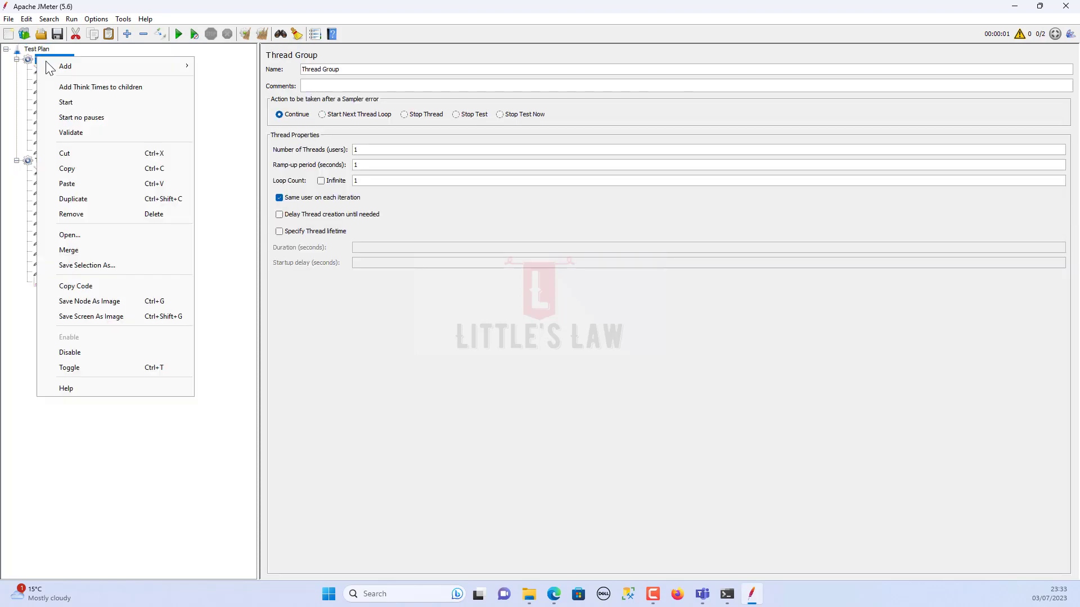
mouse_move(113, 66)
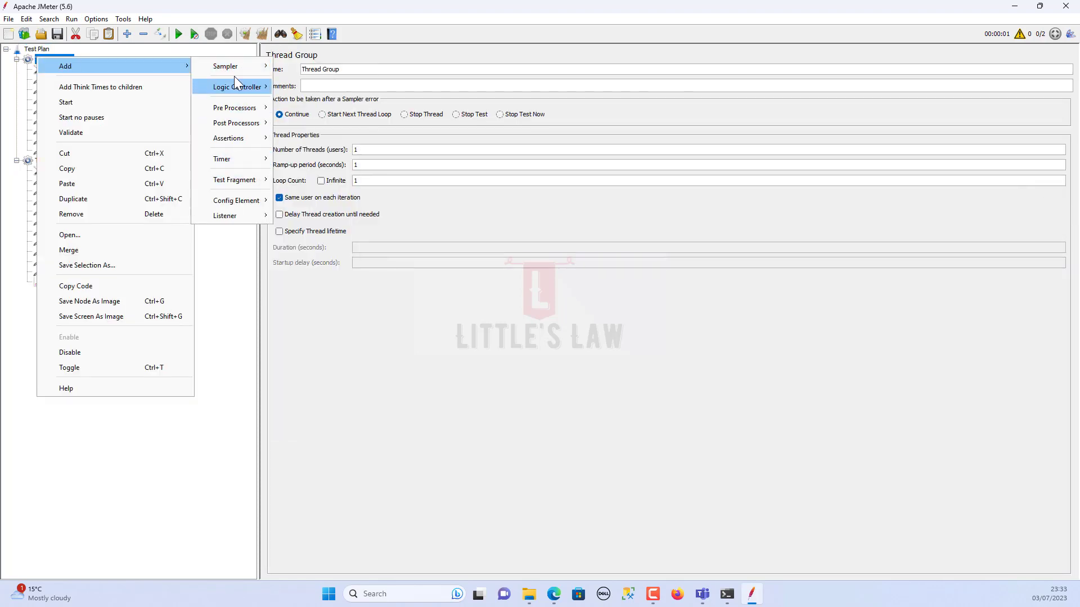
mouse_move(236, 216)
left_click(316, 216)
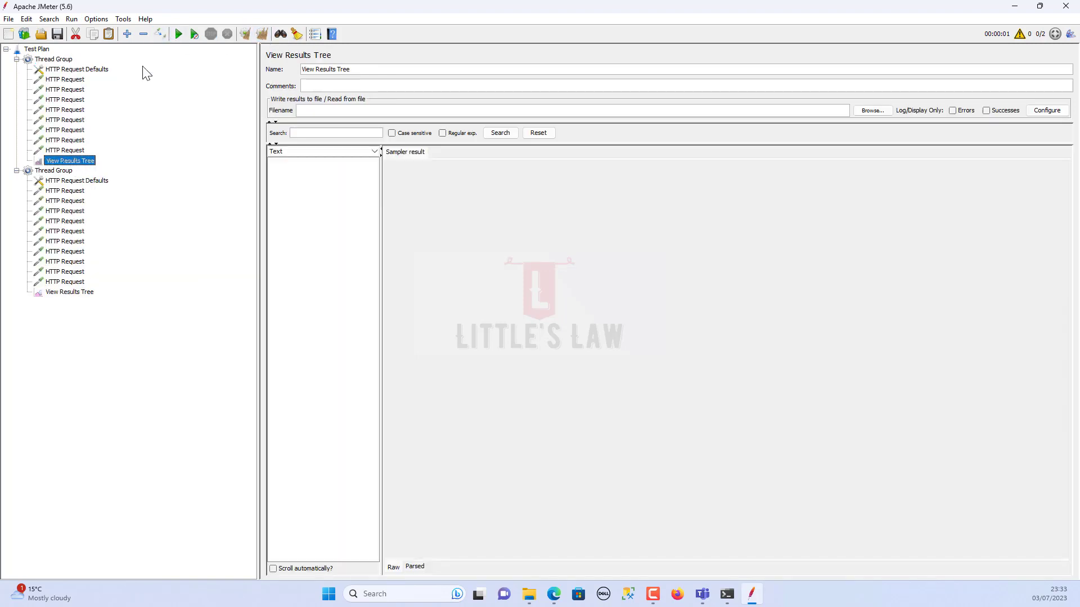
right_click(69, 160)
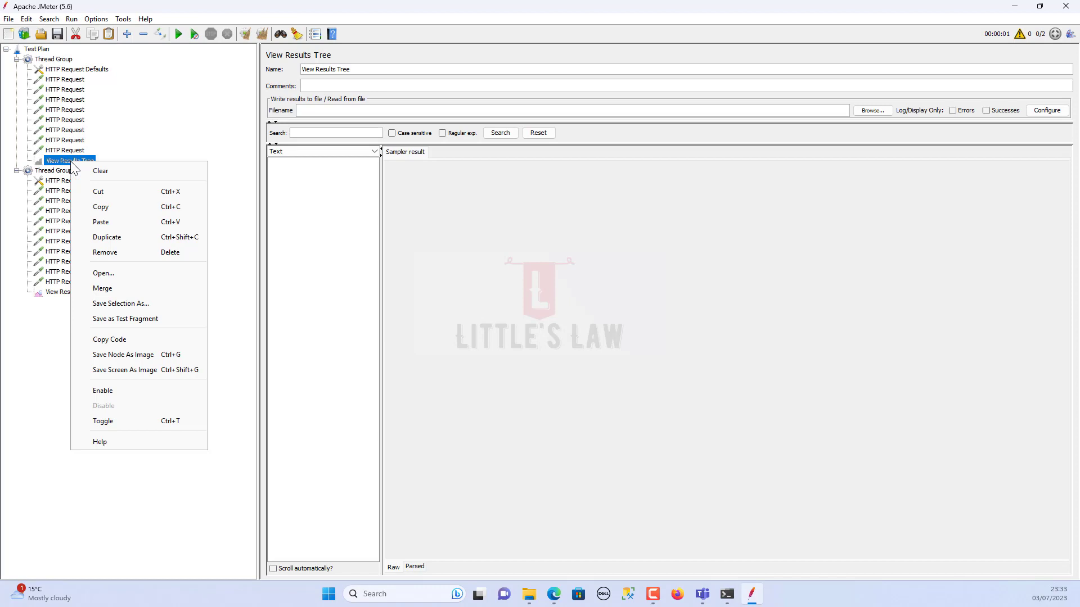
left_click(161, 38)
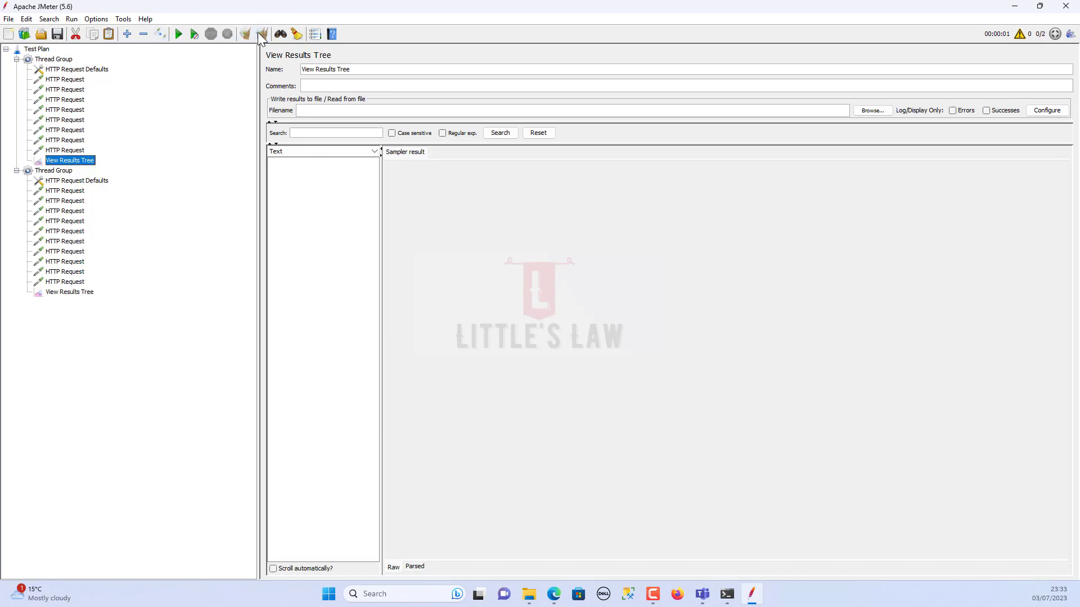
- Run the test plan without saving and show the second sample's response data in the upper listener rendered as HTML
left_click(179, 35)
left_click(556, 322)
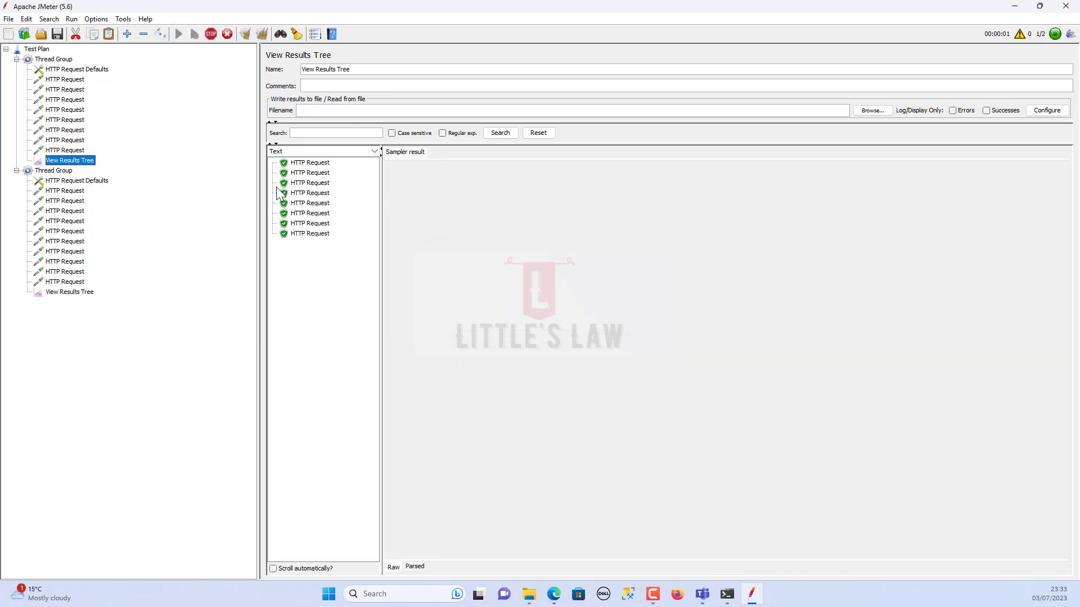
left_click(310, 173)
left_click(478, 153)
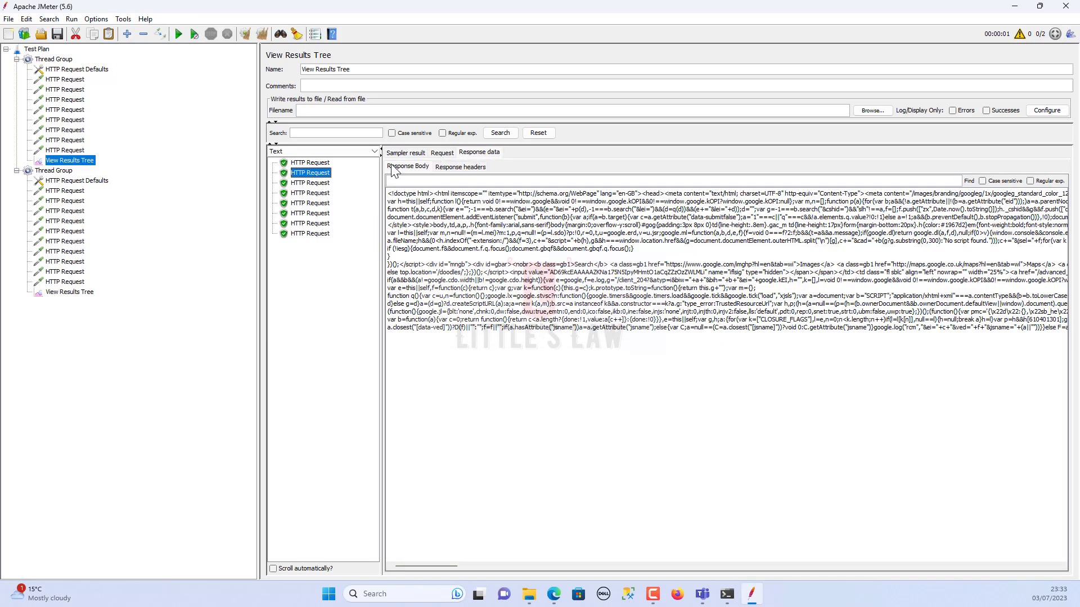
left_click(328, 151)
scroll(304, 191, "down", 2)
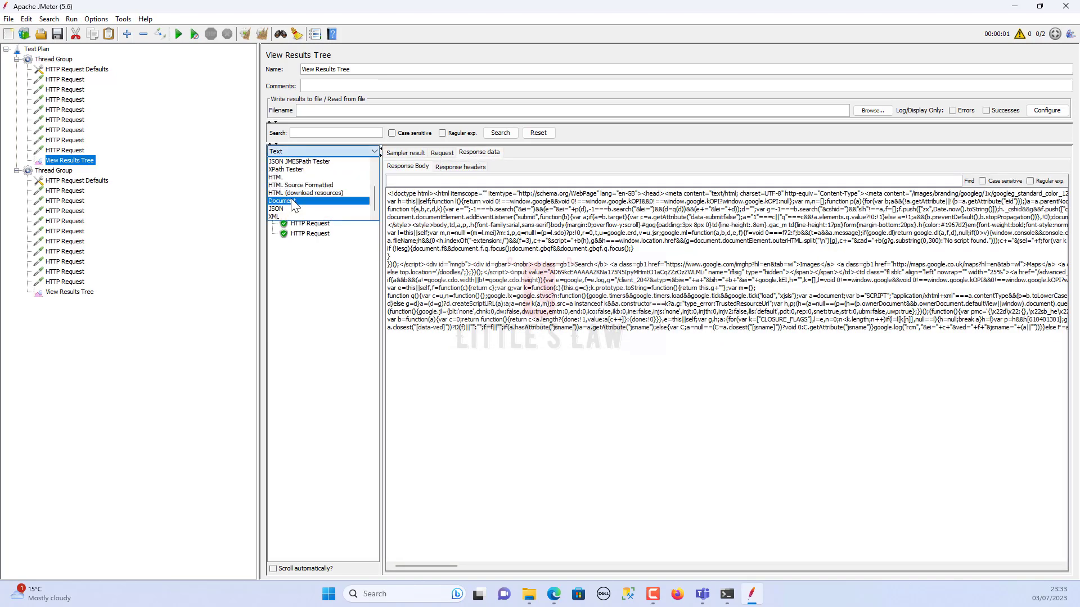
left_click(280, 178)
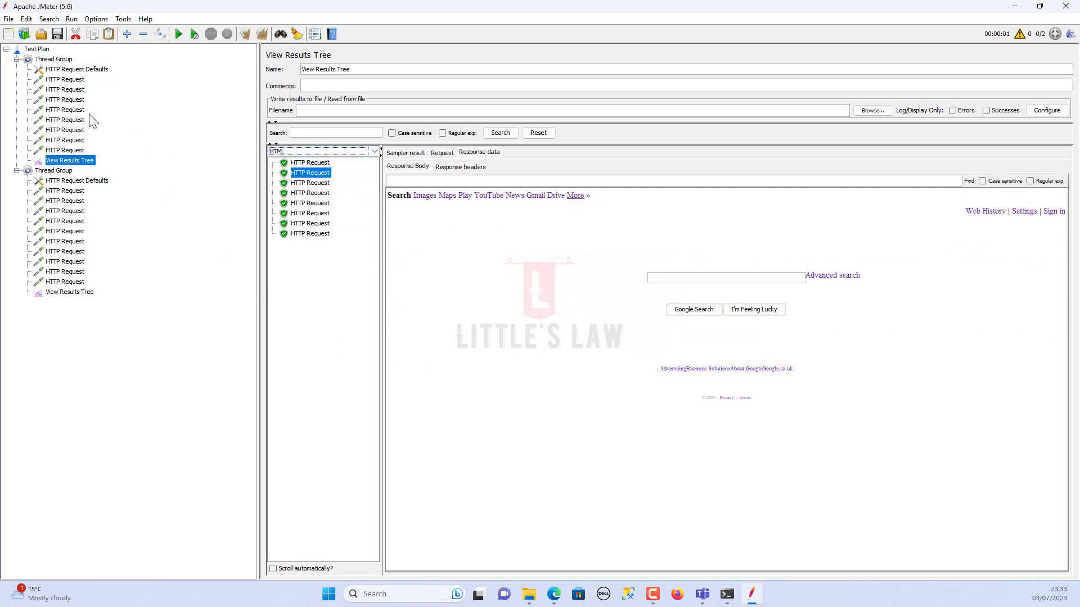
- Review a sampler in each Thread Group, plus the lower group's View Results Tree, thread settings and HTTP Request Defaults
left_click(66, 110)
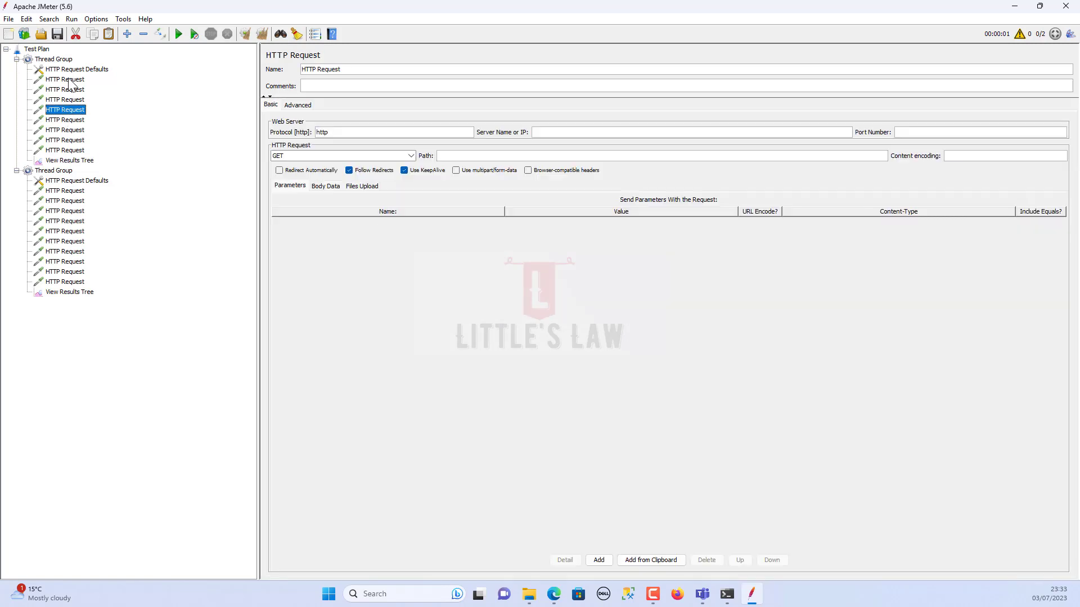
left_click(66, 221)
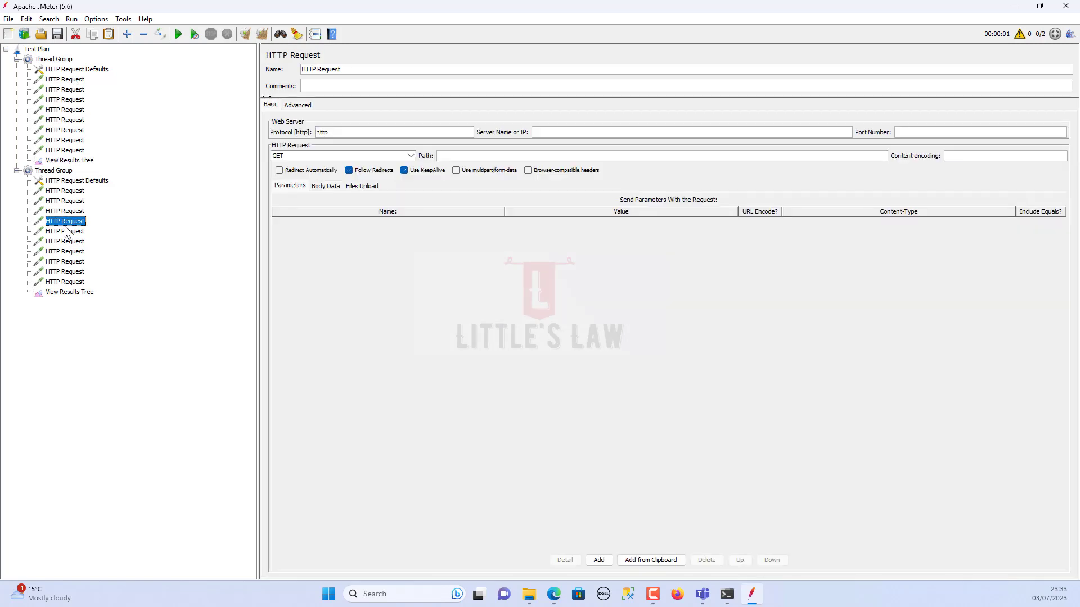
left_click(70, 292)
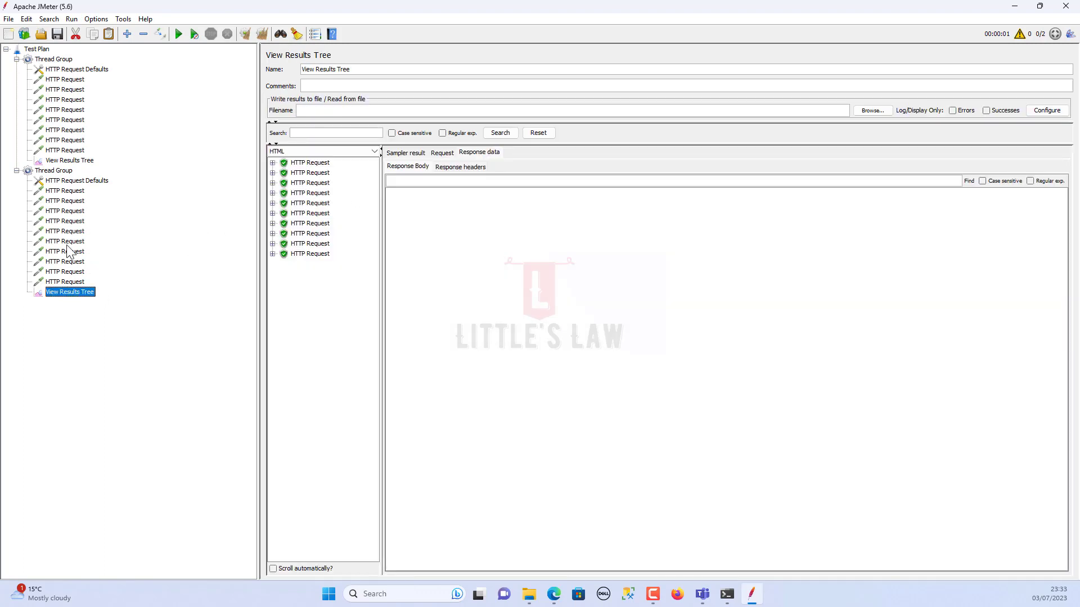
left_click(61, 171)
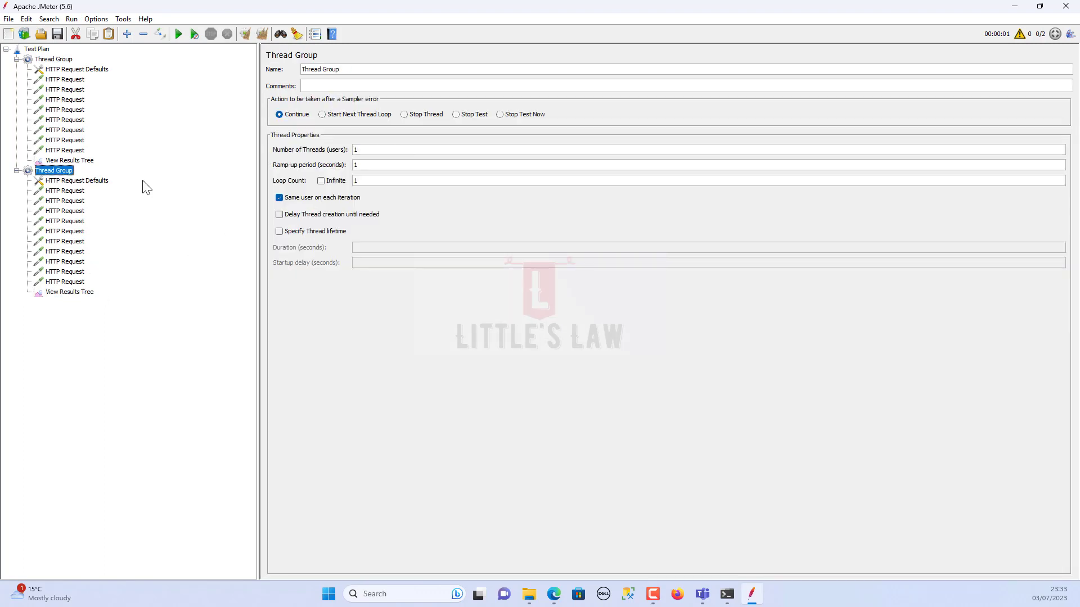
left_click(85, 184)
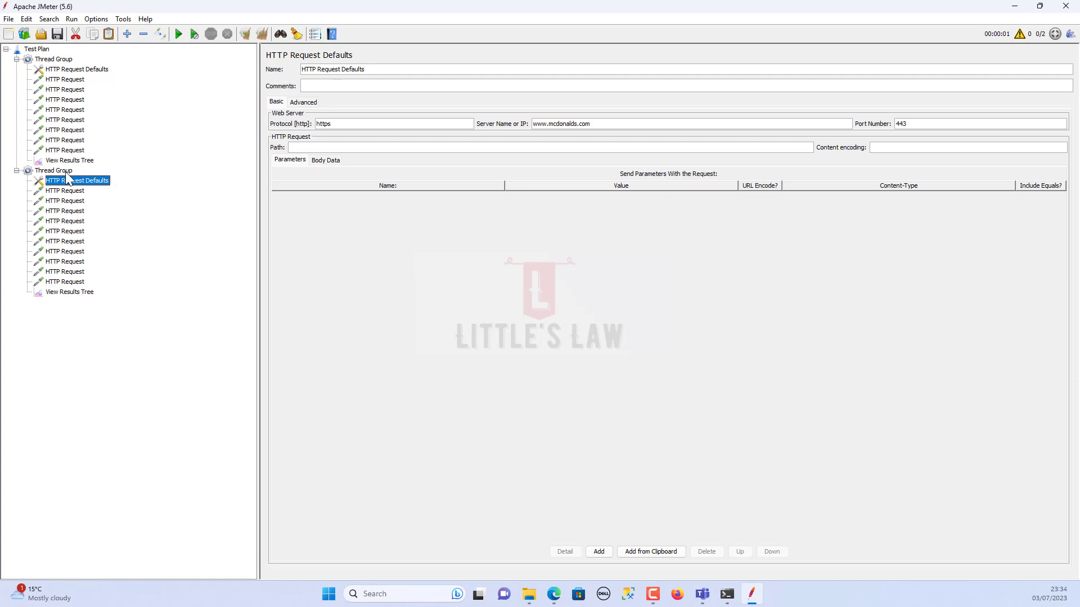
left_click(56, 171)
right_click(59, 172)
mouse_move(131, 183)
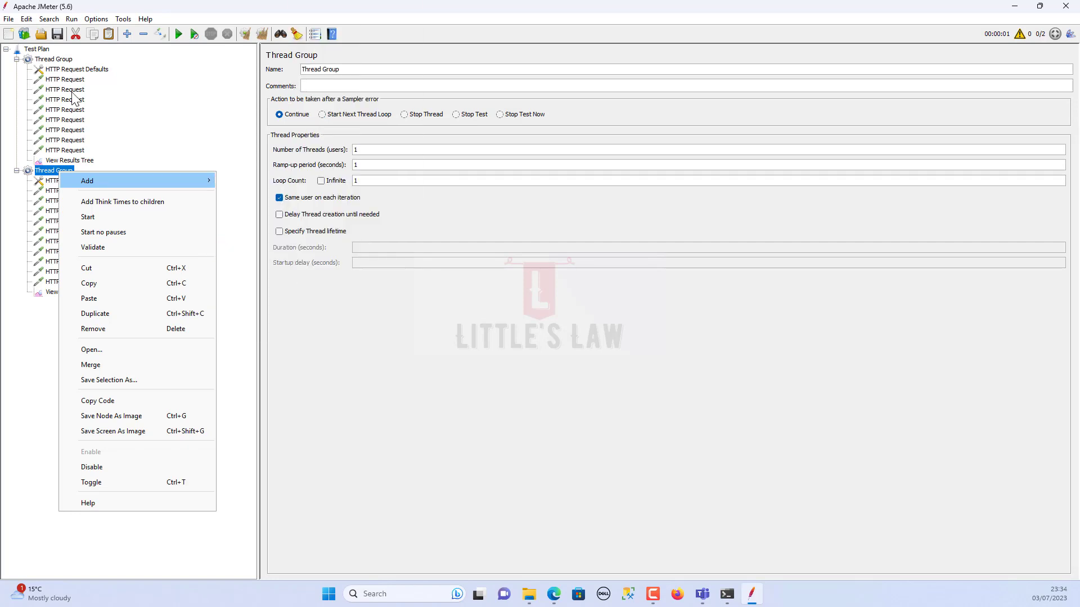
- Move the upper Thread Group's HTTP Request Defaults into the lower Thread Group, above its existing defaults element
left_click_drag(68, 70, 72, 182)
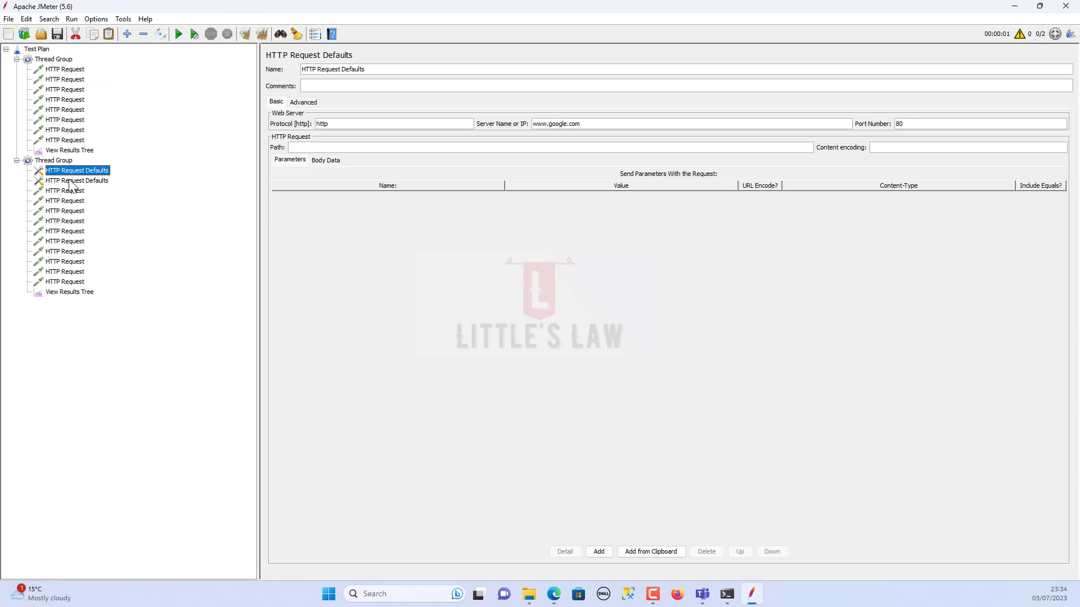
left_click(70, 180)
left_click(70, 173)
left_click(70, 181)
- Disable the upper Thread Group and collapse it in the test plan tree
right_click(49, 59)
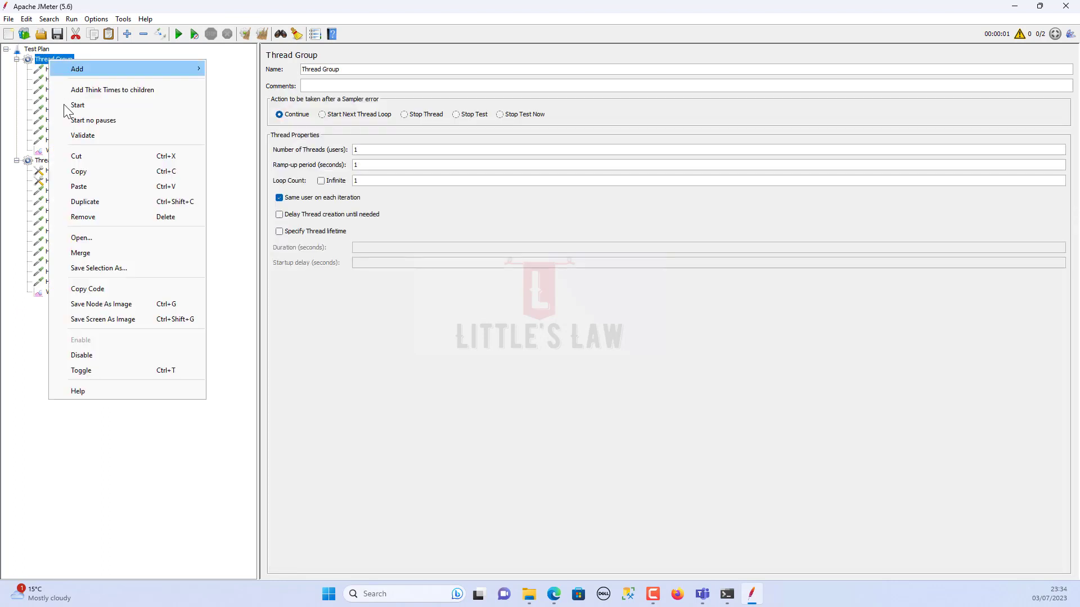
left_click(104, 355)
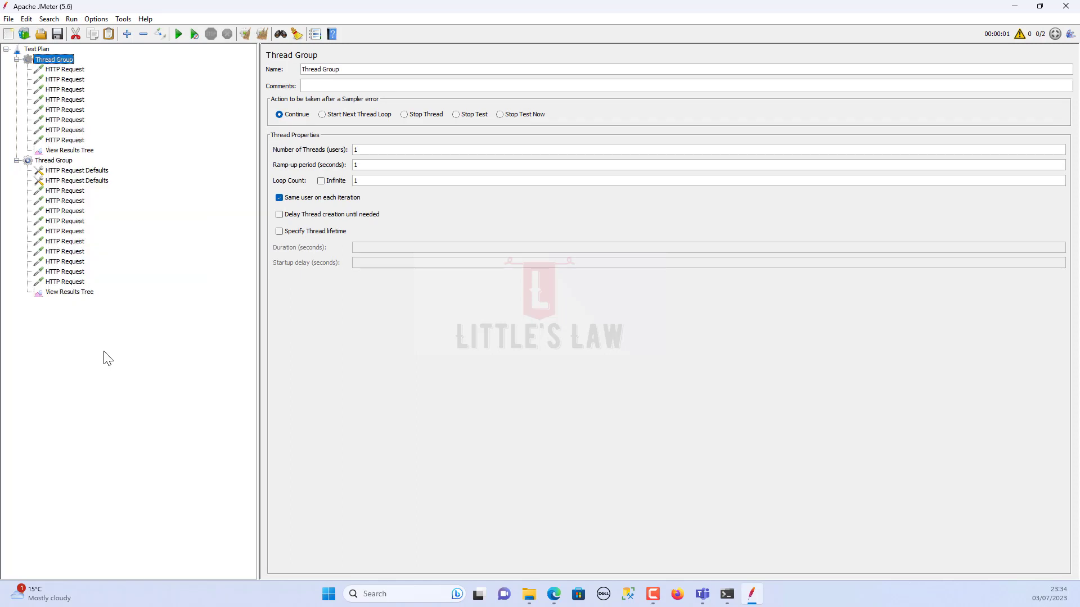
left_click(17, 59)
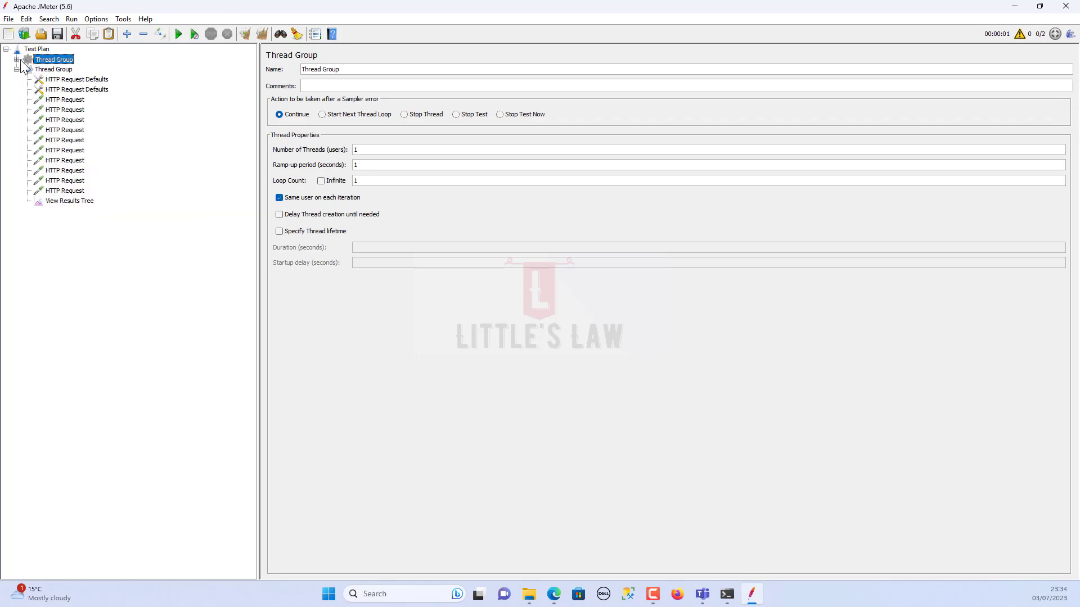
- Compare the server settings of the two HTTP Request Defaults elements and check the first three samplers below them
left_click(64, 80)
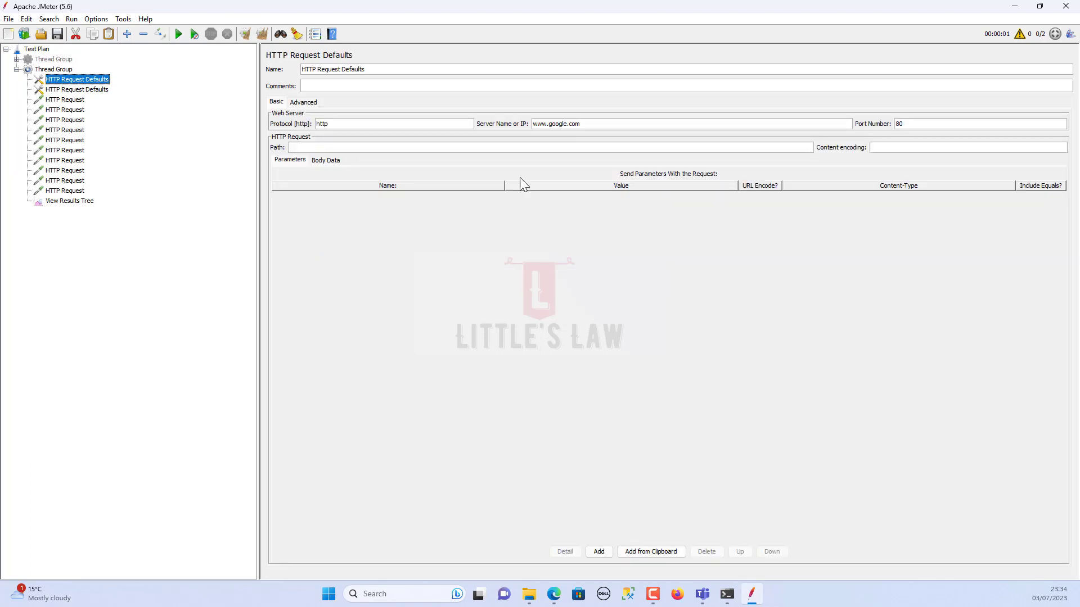
left_click_drag(598, 125, 506, 123)
left_click(63, 100)
left_click(64, 110)
left_click(66, 120)
left_click(72, 91)
left_click(73, 90)
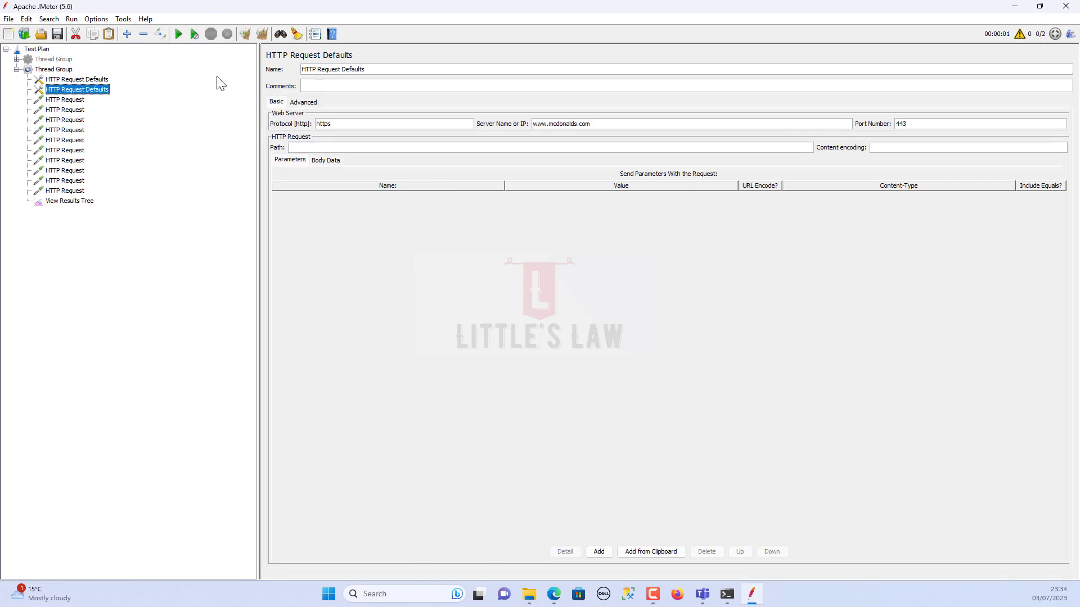
- Run the test plan without saving and inspect the first sample's request and response data in View Results Tree
left_click(179, 34)
left_click(561, 319)
left_click(64, 202)
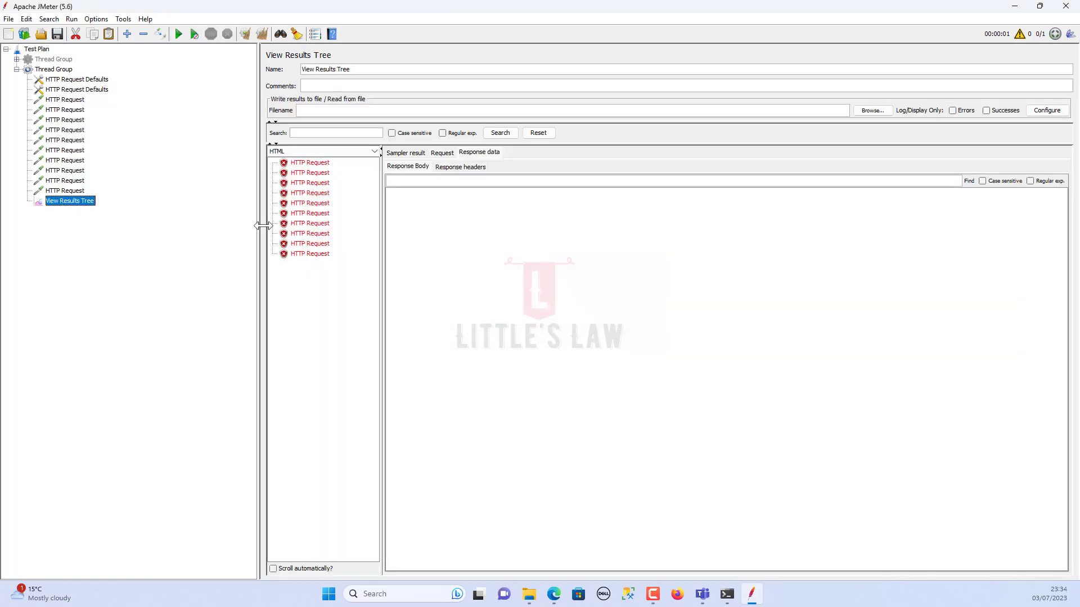
left_click(308, 164)
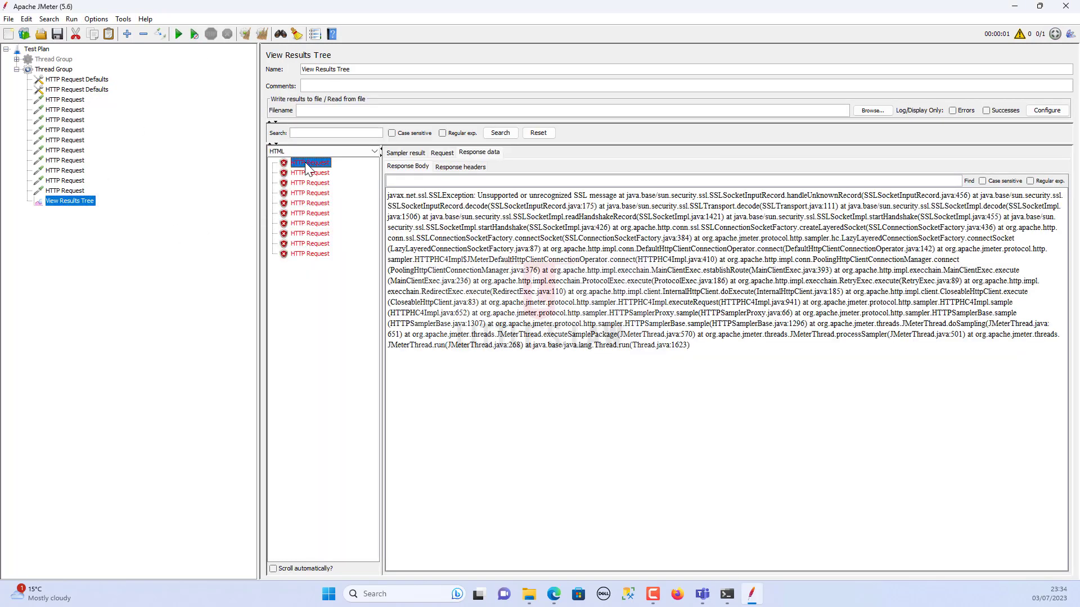
left_click(449, 157)
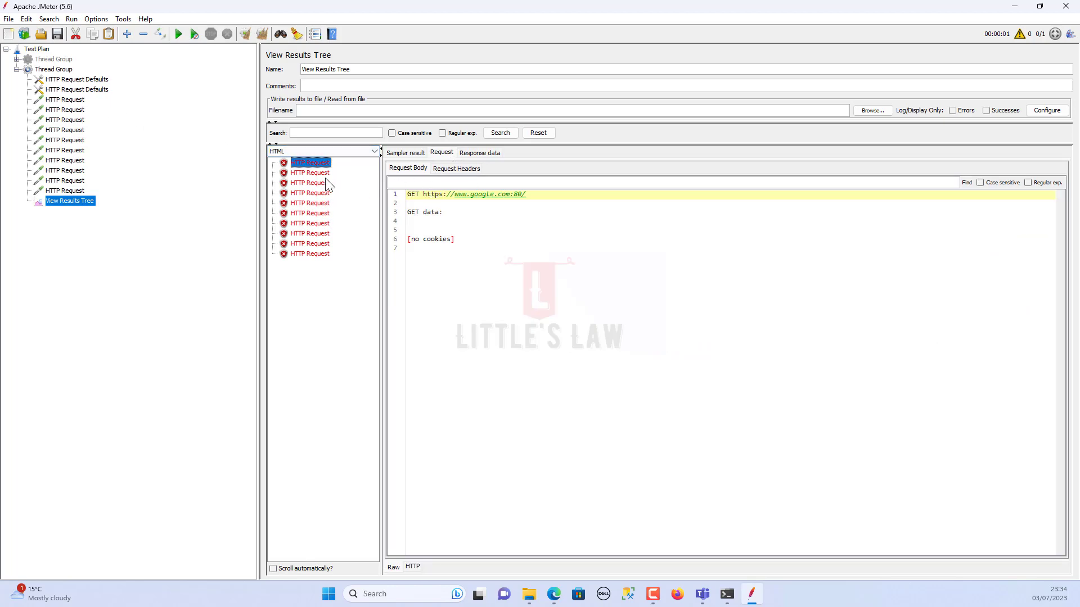
left_click(480, 154)
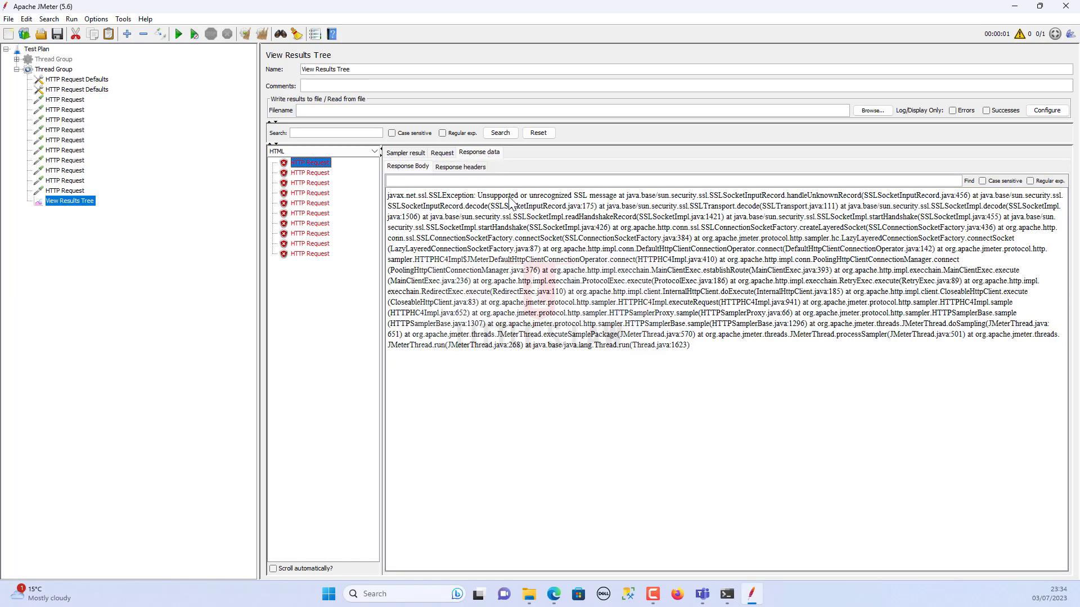
left_click_drag(510, 195, 611, 248)
- Recheck the protocol, server and port in both HTTP Request Defaults, and examine the responses of other samples
left_click(85, 83)
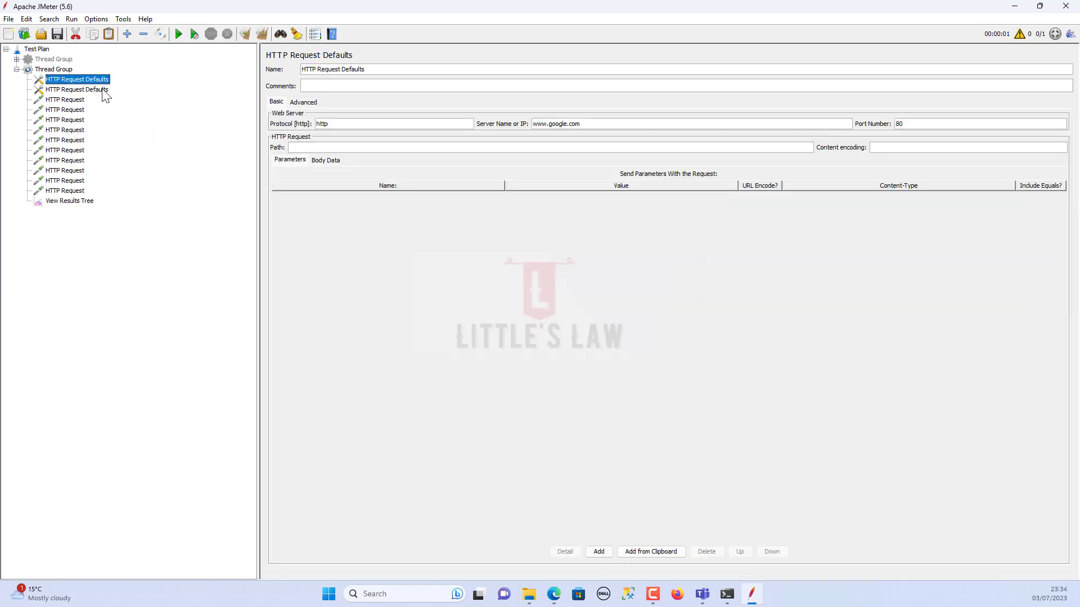
left_click_drag(598, 121, 426, 142)
left_click(80, 90)
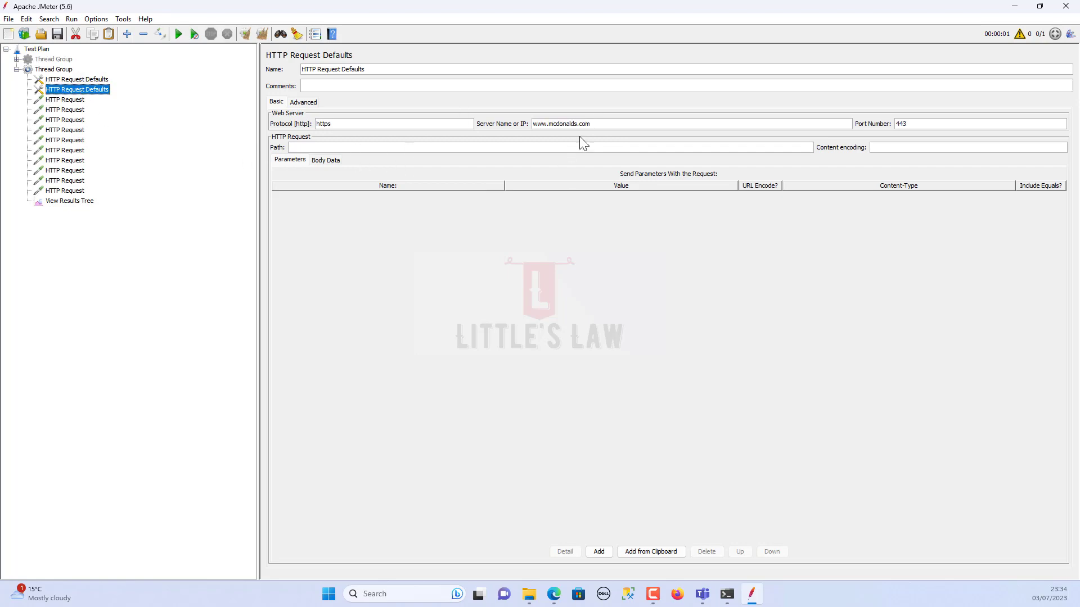
left_click(68, 202)
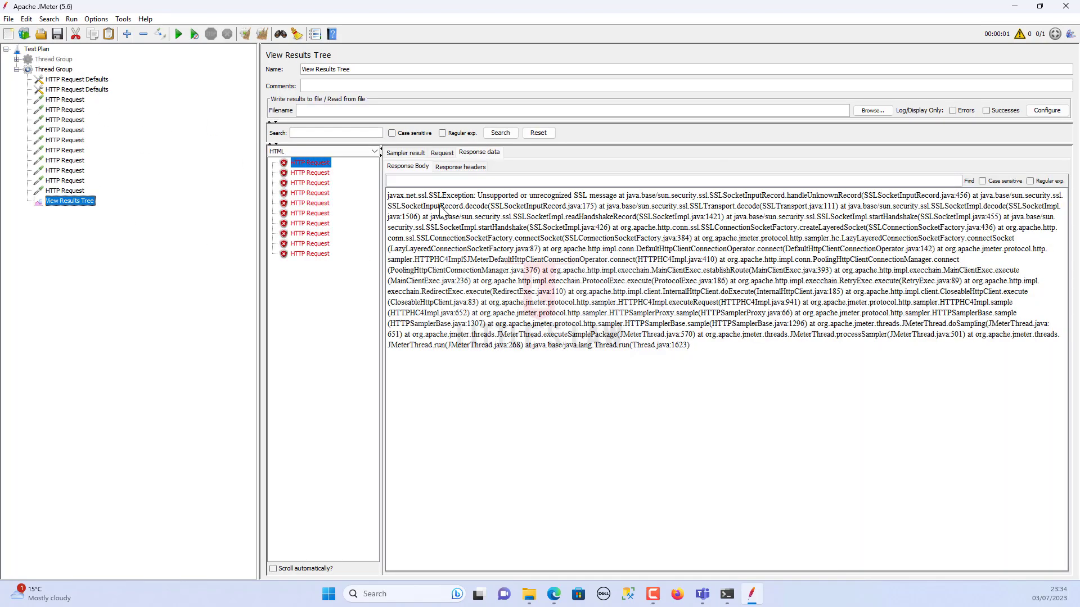
left_click(306, 205)
left_click(307, 224)
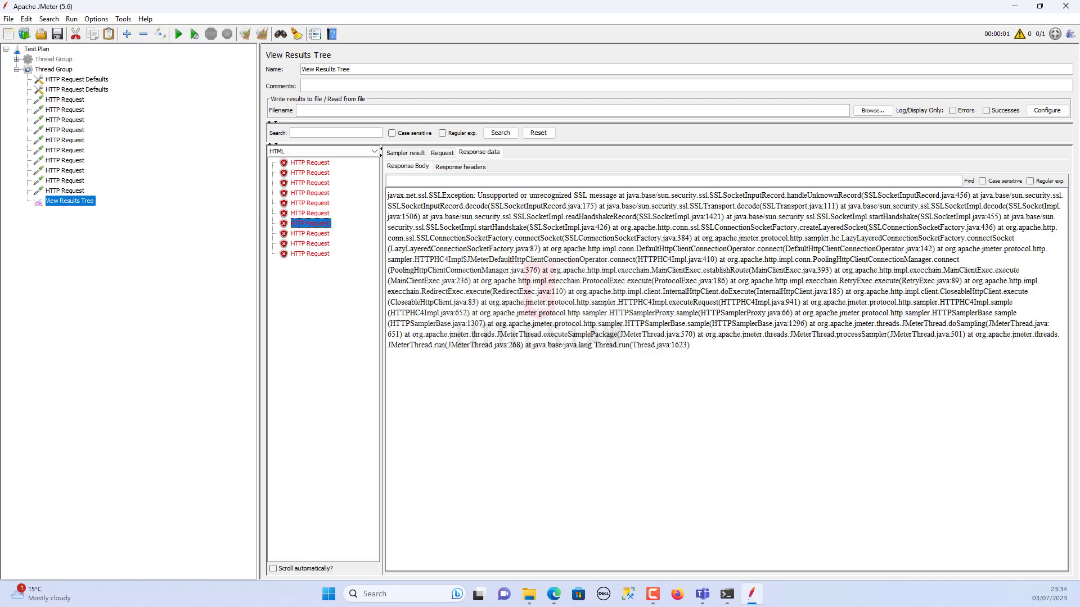
right_click(76, 90)
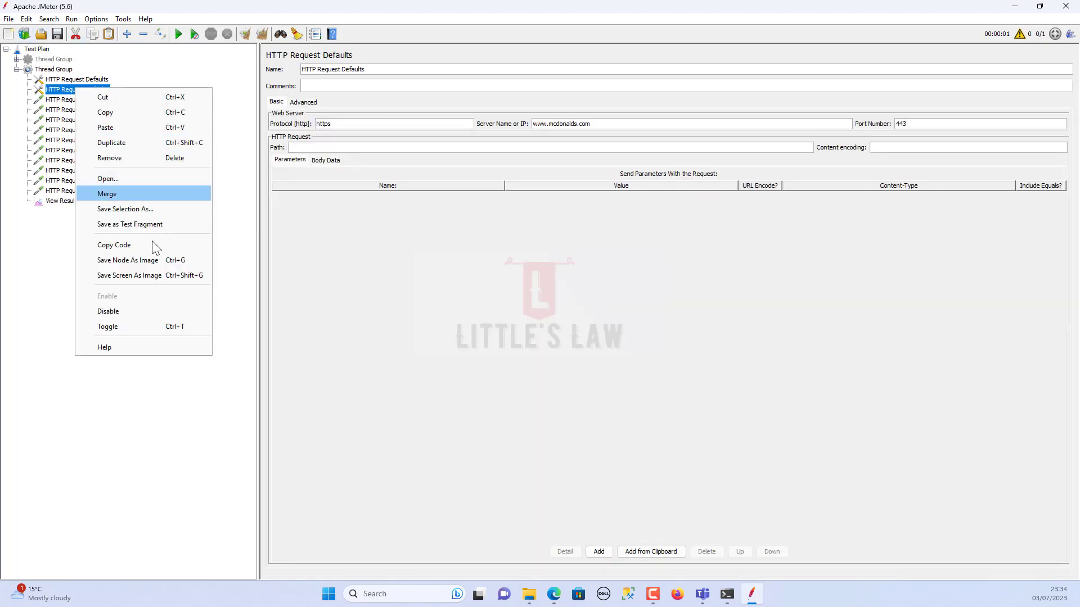
left_click(130, 311)
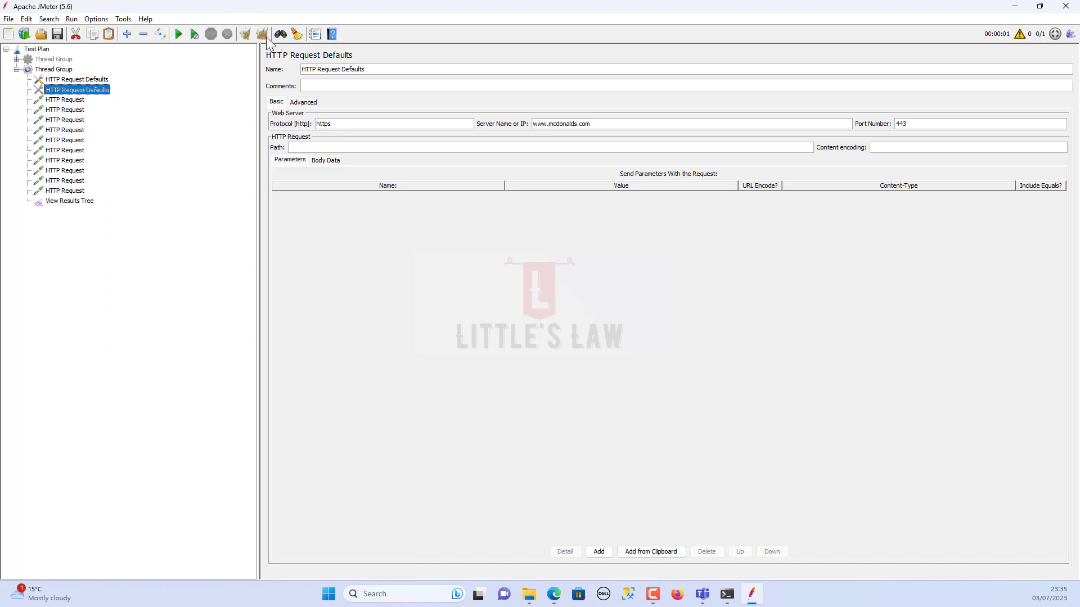
left_click(178, 34)
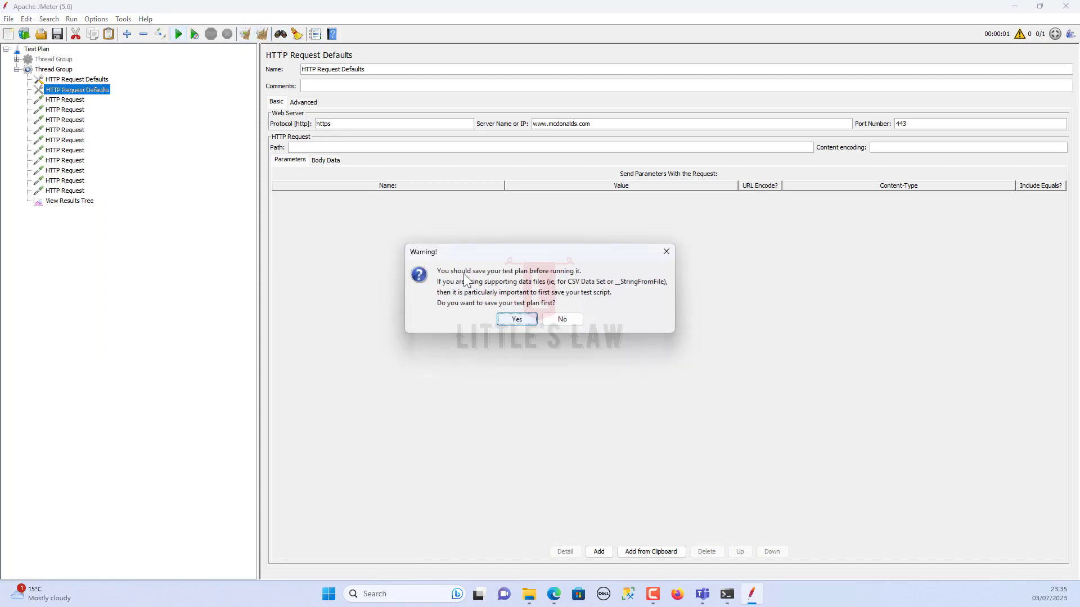
left_click(562, 319)
- Inspect the second and eighth samples' responses in View Results Tree
left_click(65, 190)
left_click(70, 201)
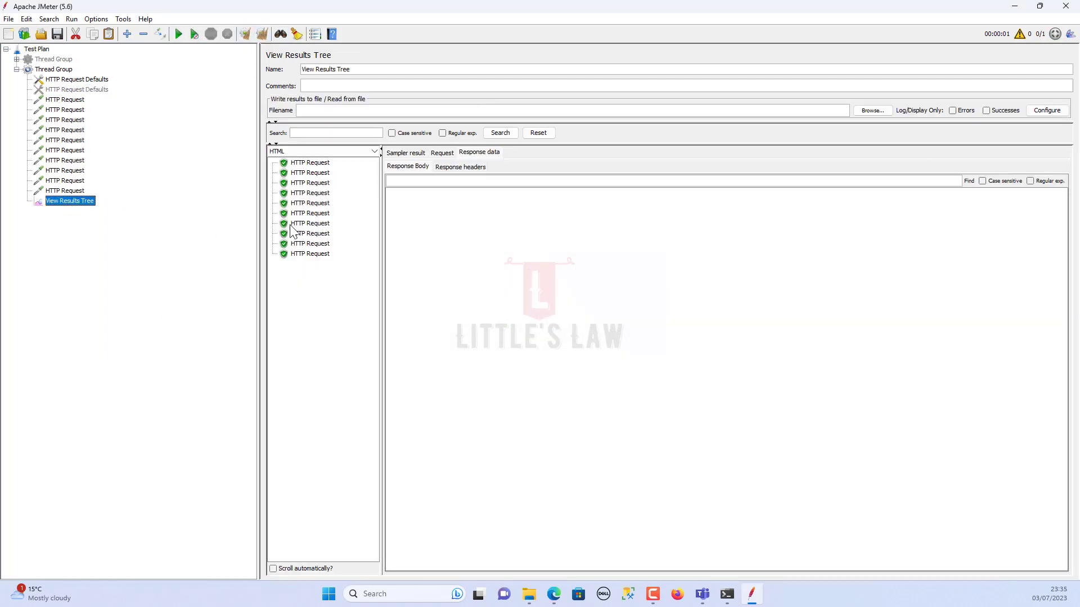
left_click(313, 176)
left_click(319, 232)
left_click(73, 91)
right_click(71, 89)
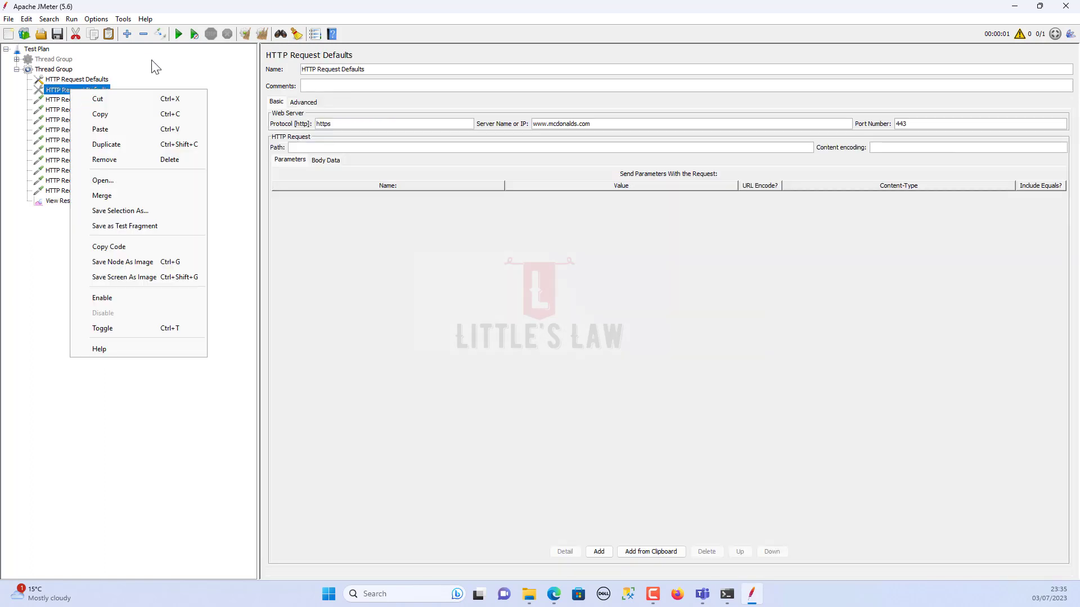
left_click(156, 51)
left_click(78, 80)
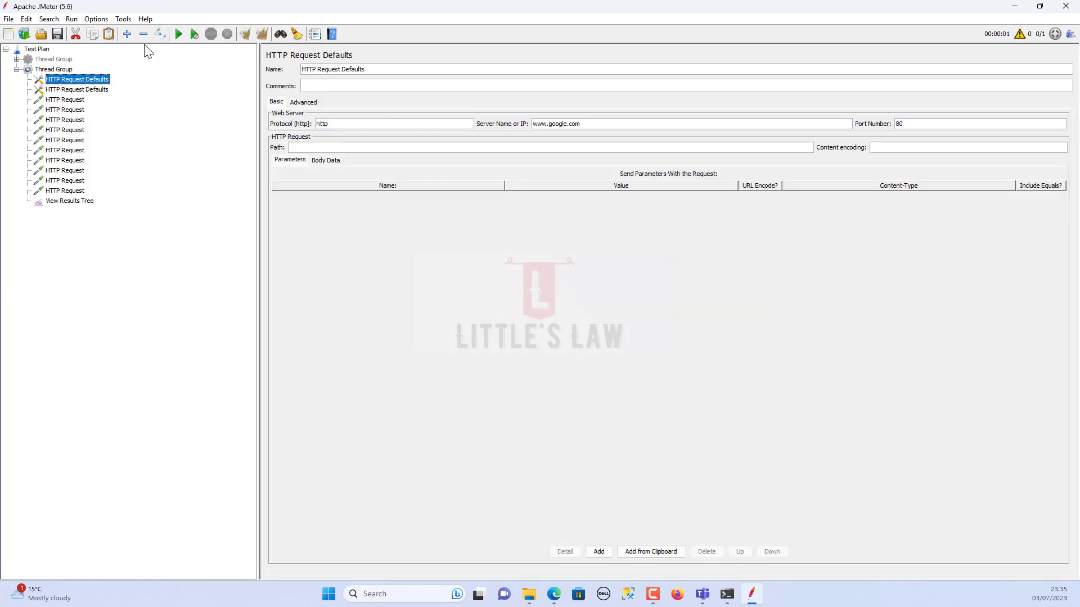
left_click(90, 90)
left_click(88, 80)
- Run the test plan without saving and inspect the third, fifth and seventh samples' responses in View Results Tree
left_click(195, 35)
left_click(509, 309)
left_click(76, 202)
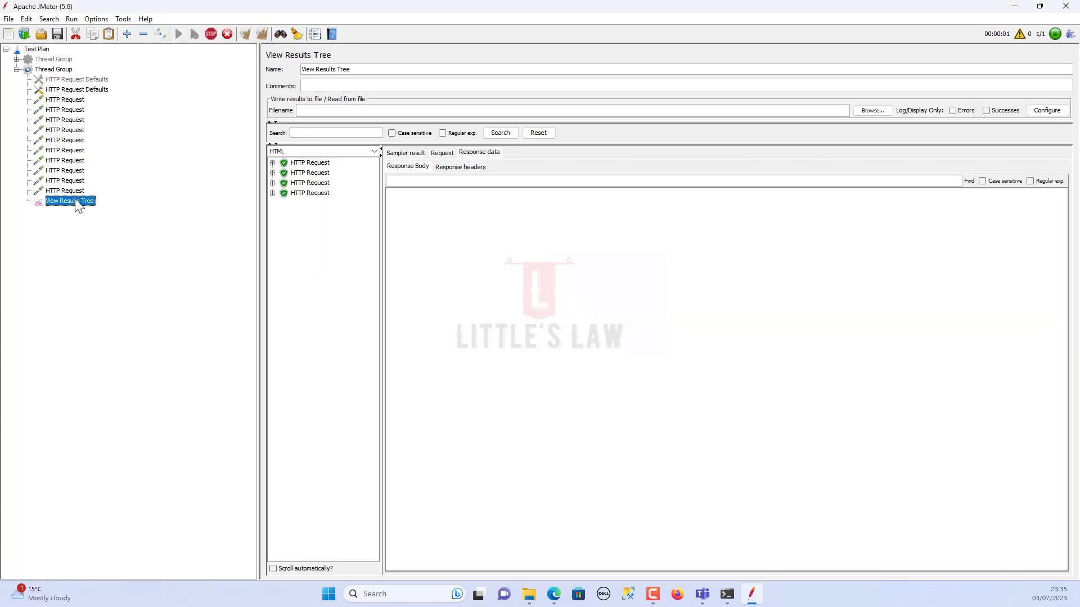
left_click(308, 183)
left_click(307, 204)
left_click(311, 223)
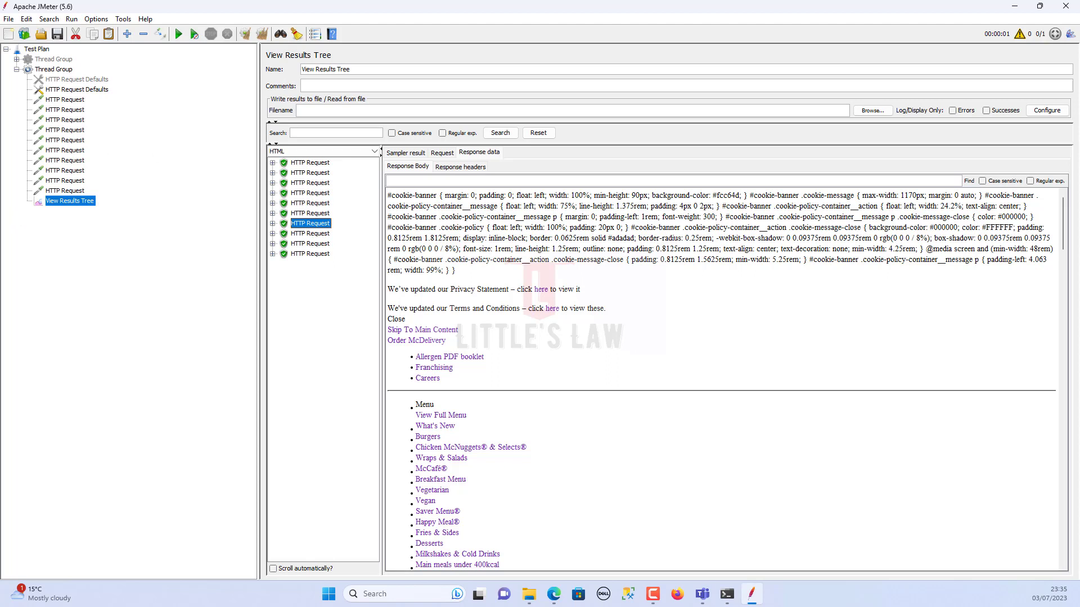
key("alt+Tab")
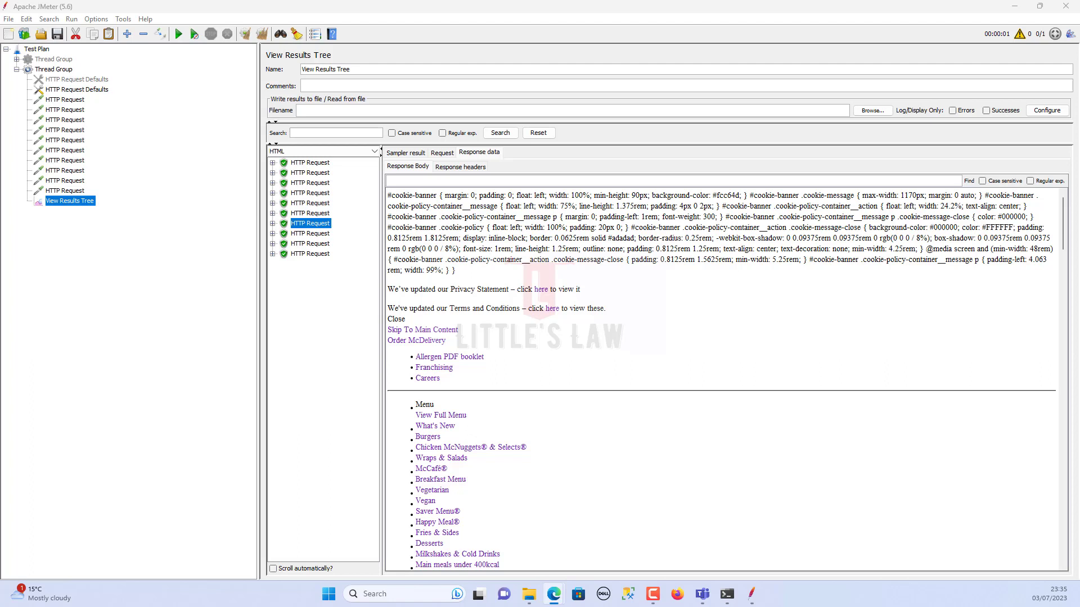
left_click(91, 90)
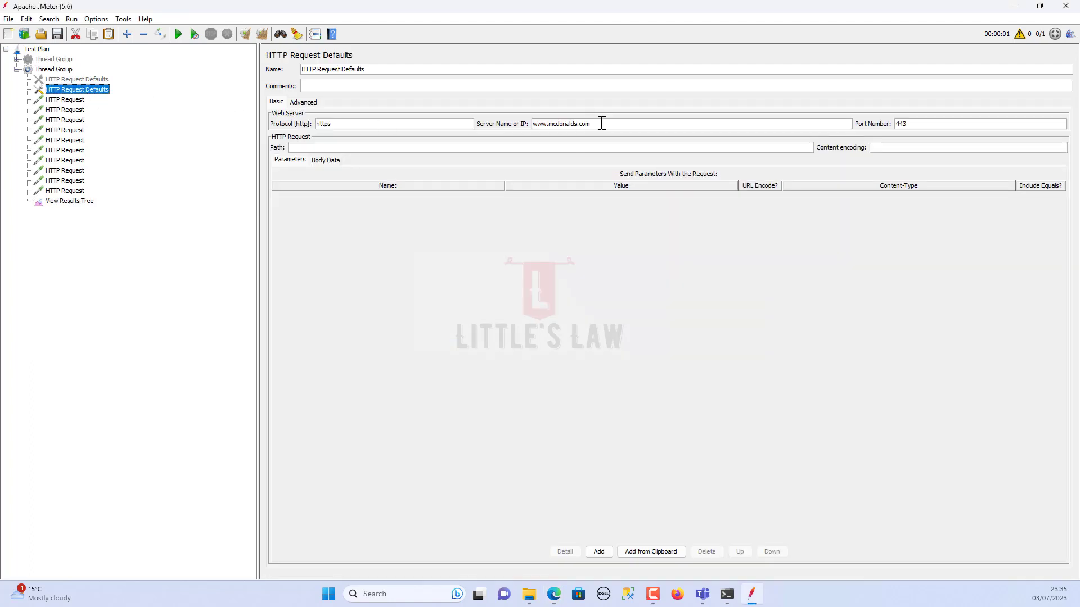
left_click_drag(601, 122, 376, 95)
left_click(79, 120)
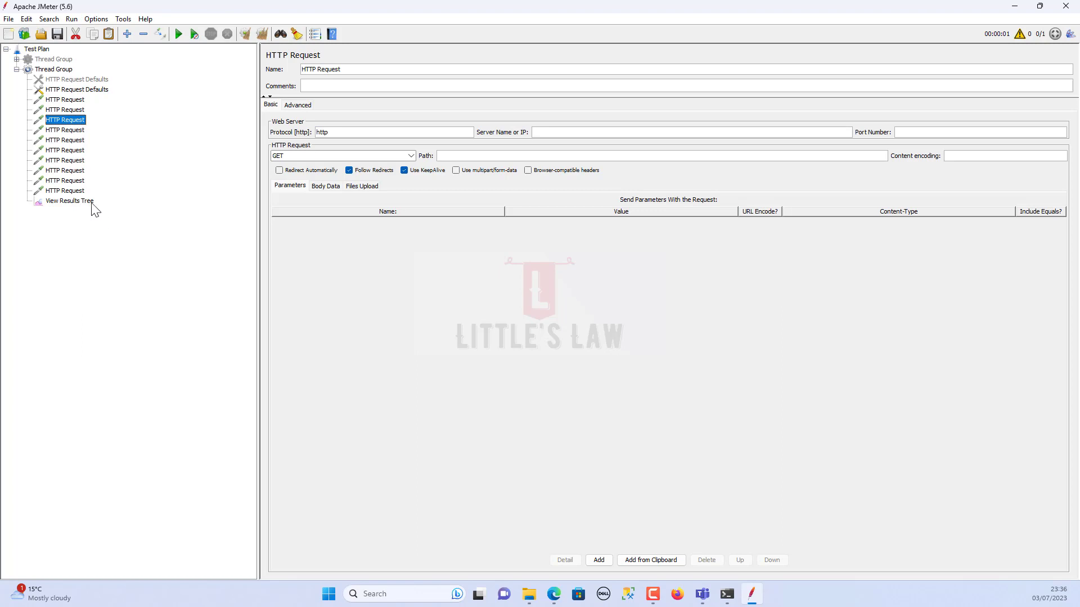
left_click(81, 82)
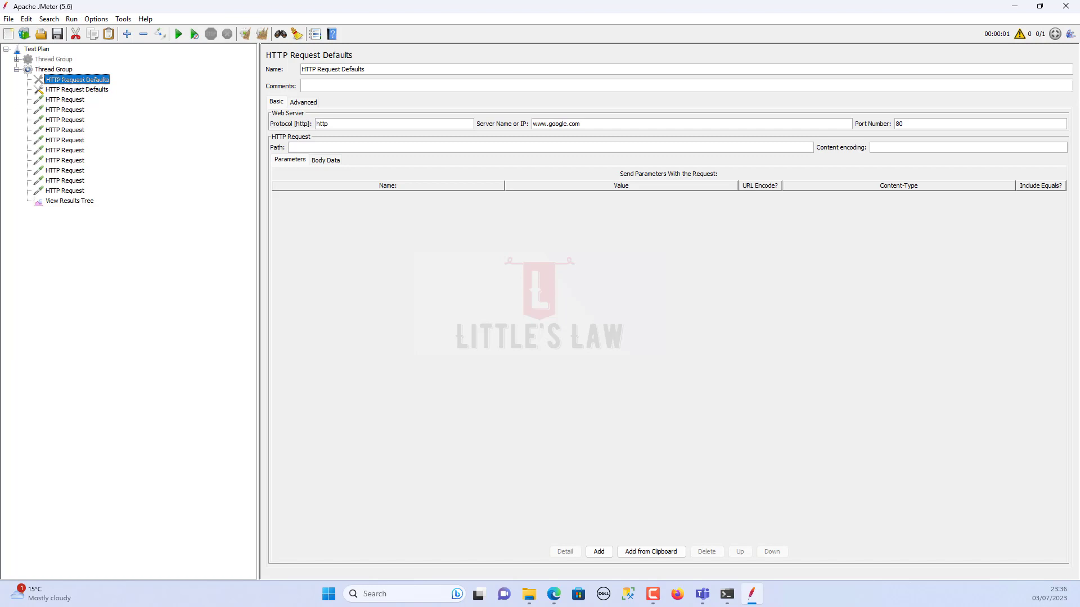
left_click(93, 90)
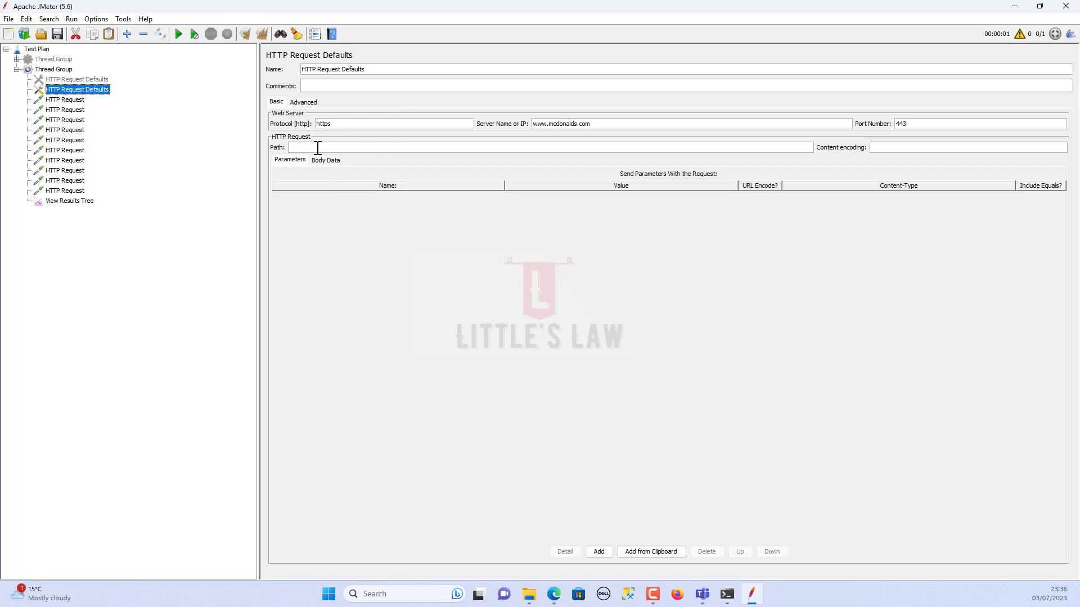
left_click_drag(350, 121, 254, 109)
left_click_drag(599, 125, 465, 120)
left_click(605, 125)
left_click_drag(535, 123, 575, 124)
left_click(552, 128)
left_click(87, 78)
left_click_drag(919, 120, 849, 115)
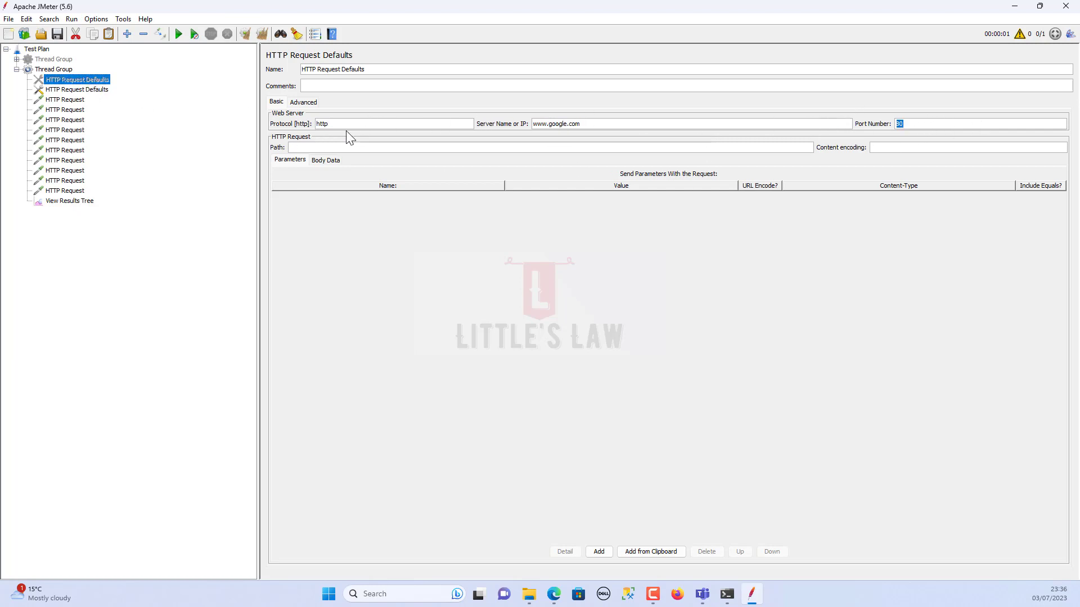
left_click_drag(346, 127, 298, 124)
left_click_drag(908, 125, 805, 107)
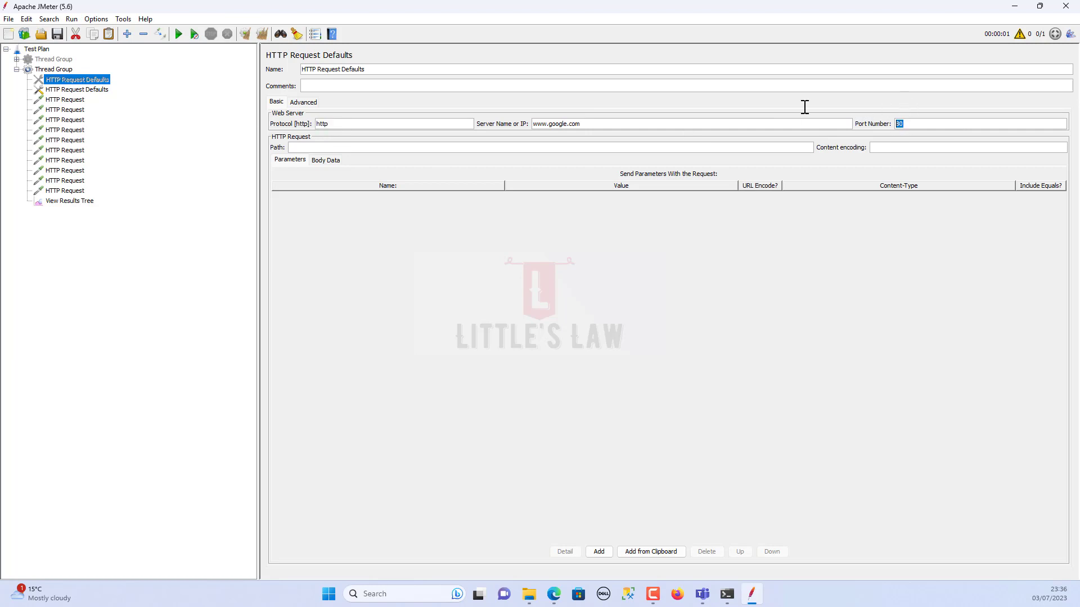
left_click(79, 89)
left_click_drag(344, 125, 262, 117)
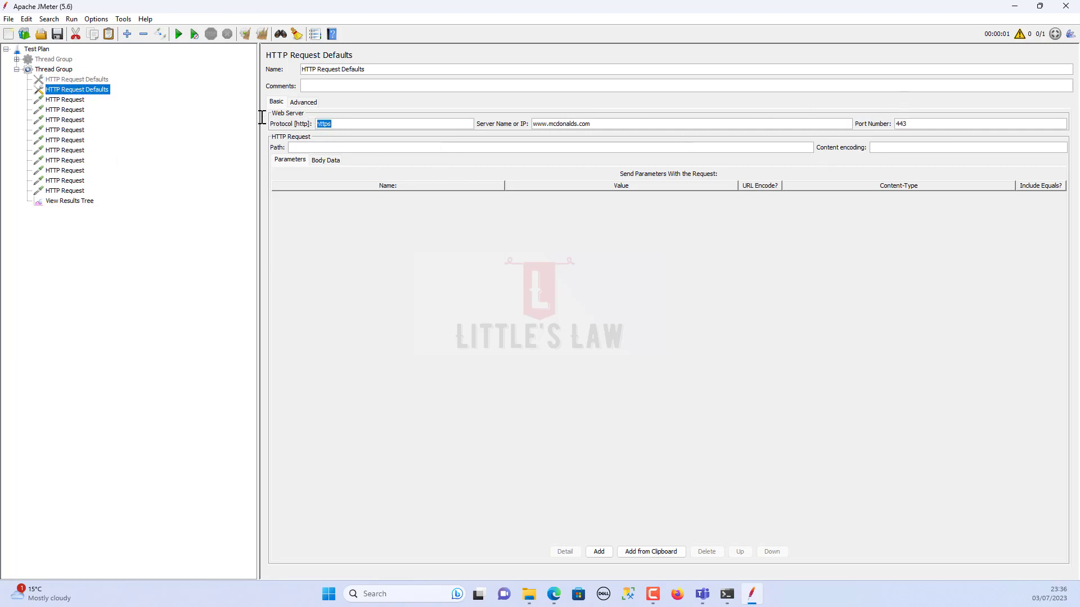
double_click(926, 125)
left_click(297, 148)
left_click(307, 104)
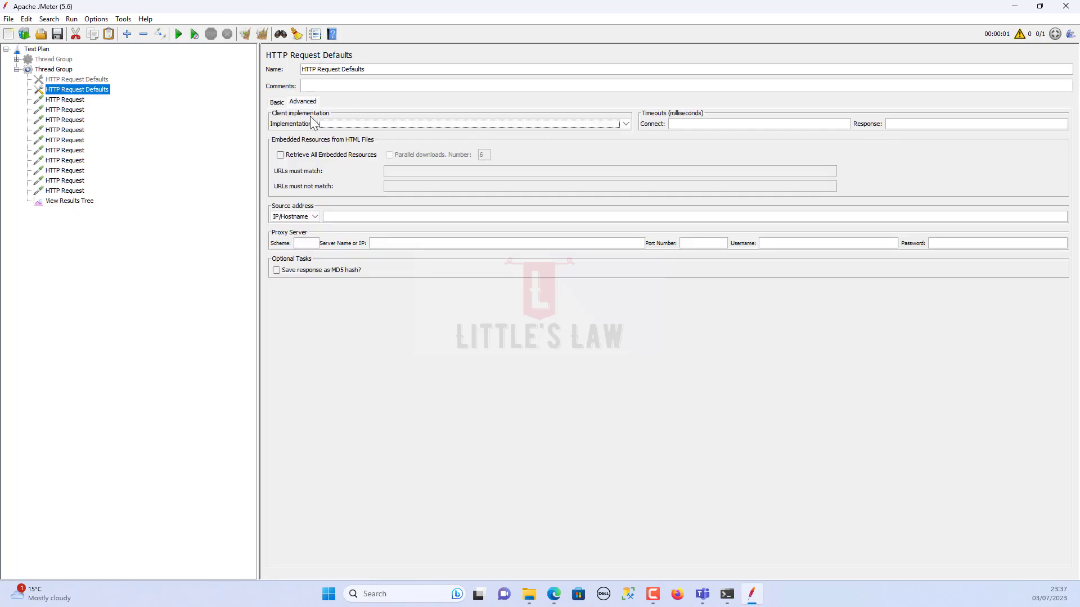
left_click(368, 124)
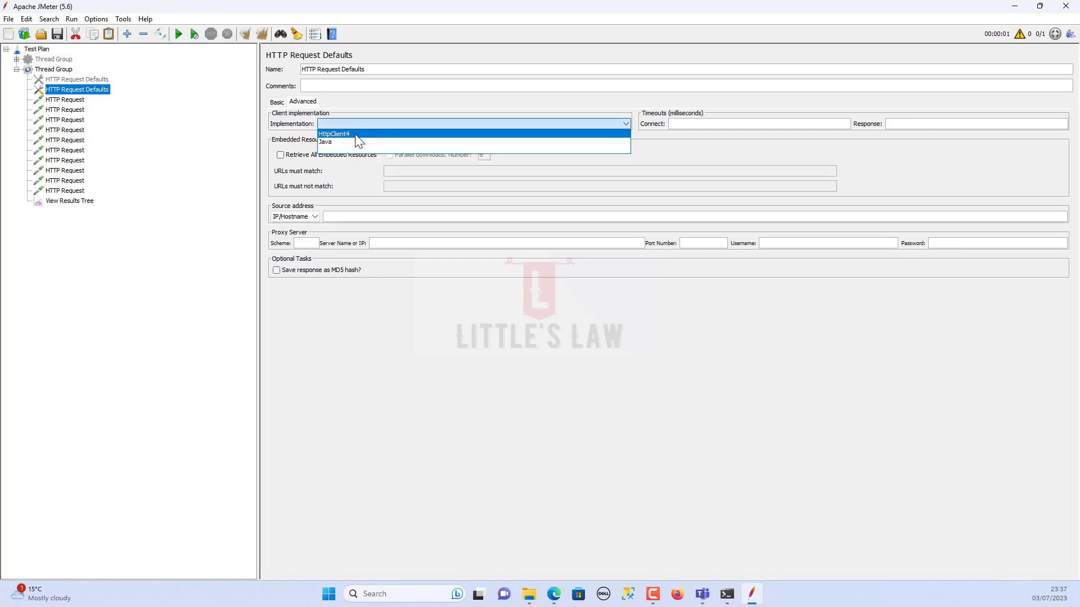
left_click(298, 127)
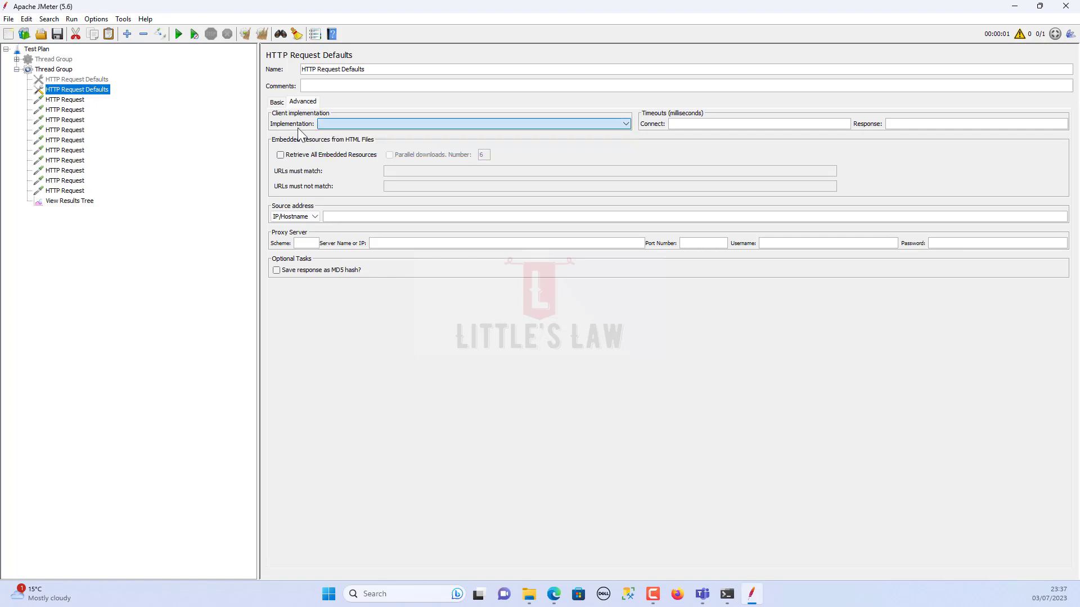
left_click(680, 125)
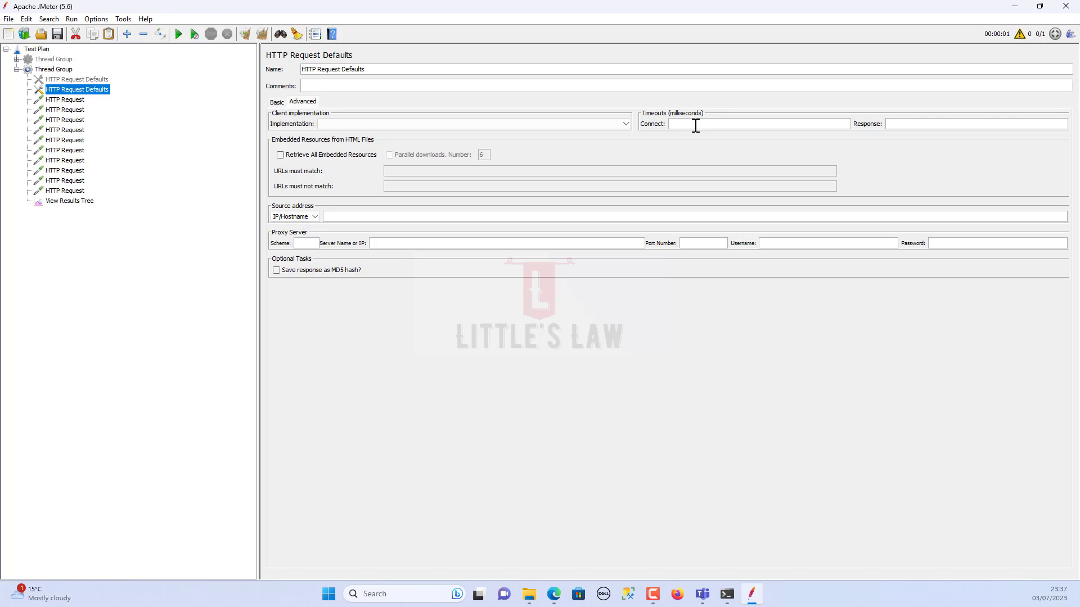
left_click(903, 122)
left_click(280, 155)
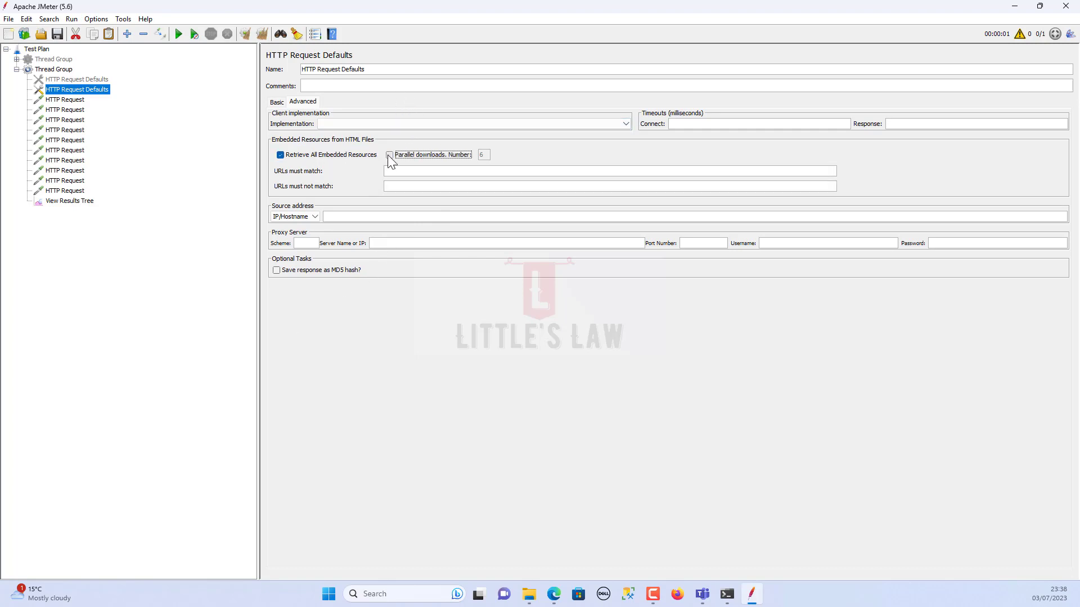
left_click(389, 155)
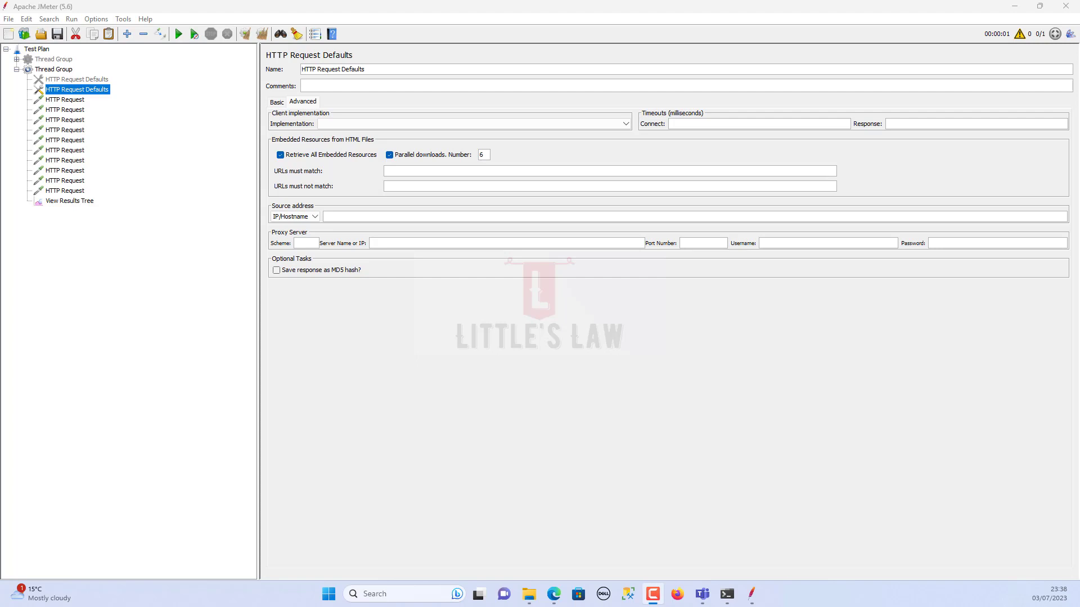
left_click(317, 156)
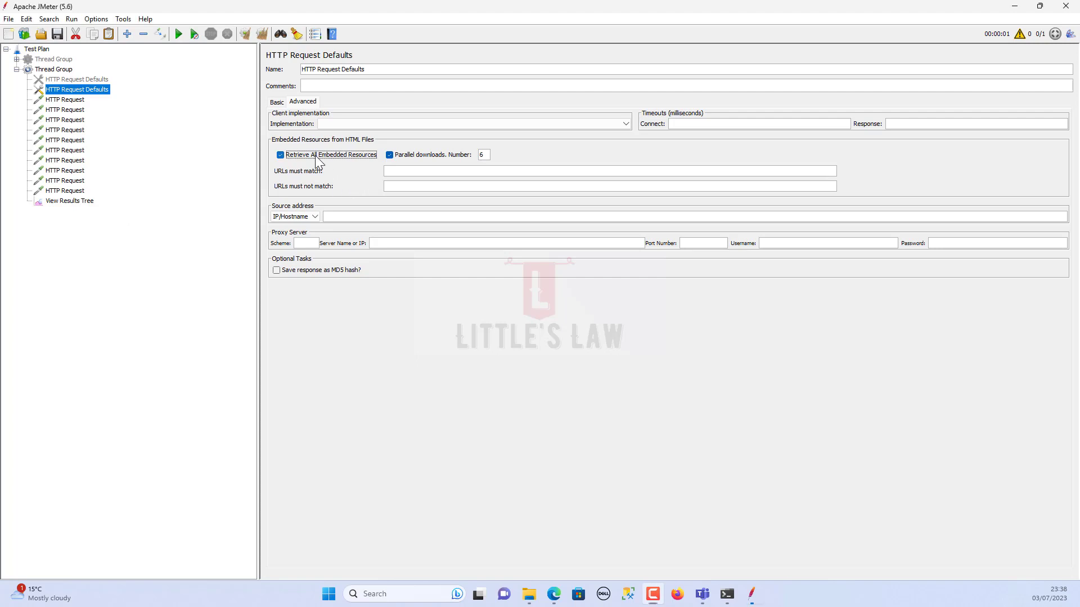
left_click(317, 161)
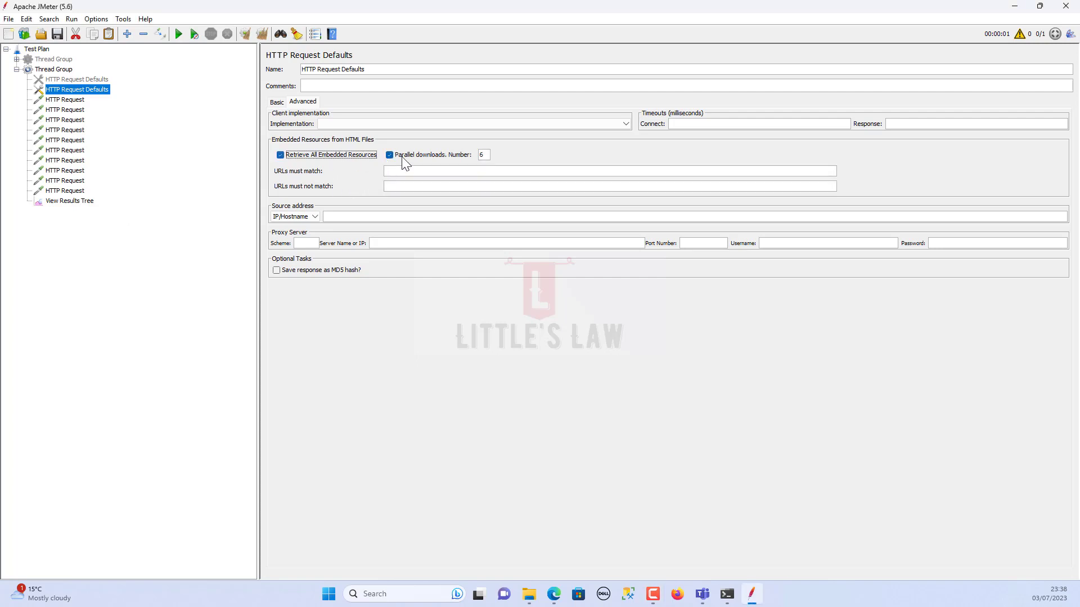
left_click(410, 156)
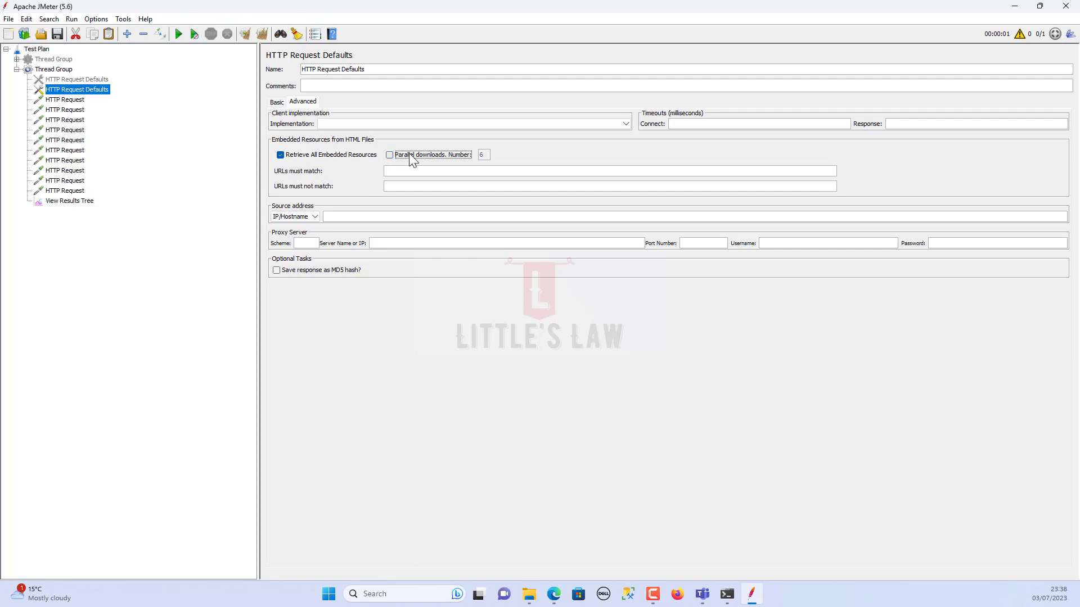
left_click(317, 160)
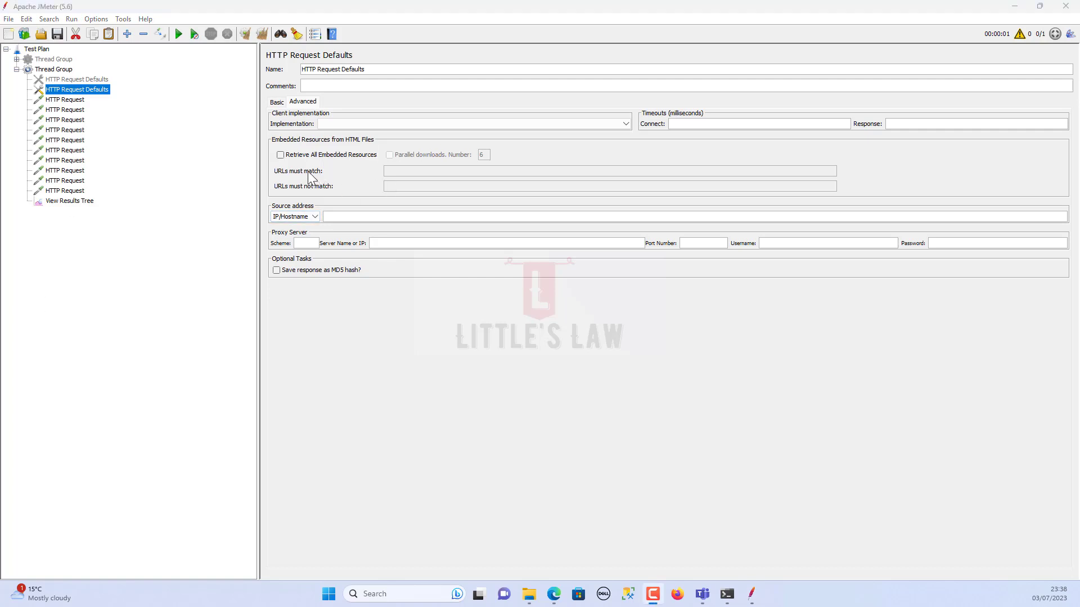
left_click(293, 156)
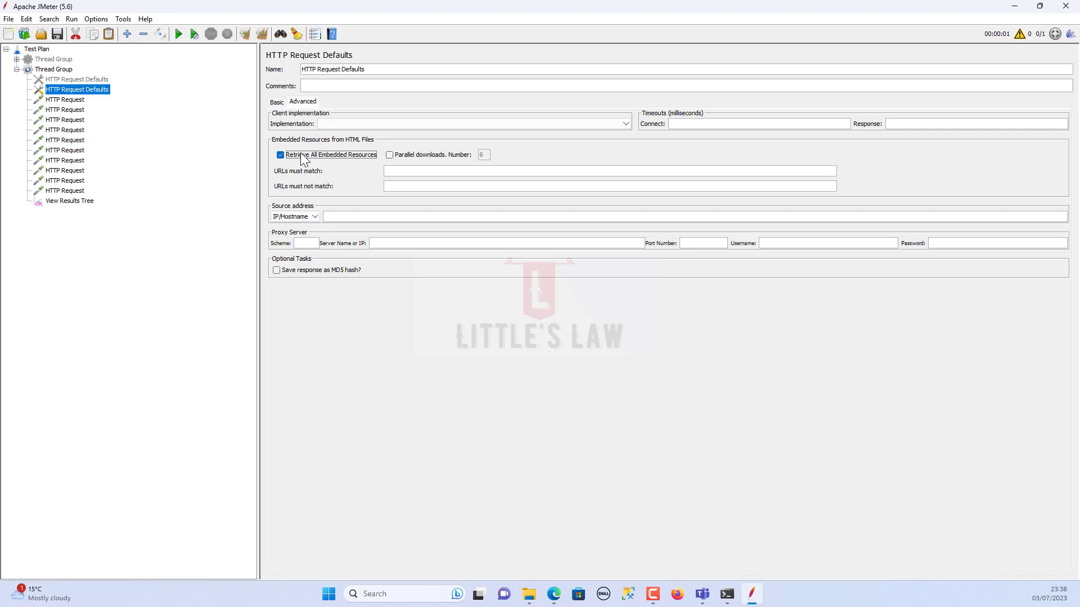
left_click(296, 157)
left_click(297, 154)
- Try Device as the source address type, set it to Device IPv4, and go to the proxy username field
left_click(301, 216)
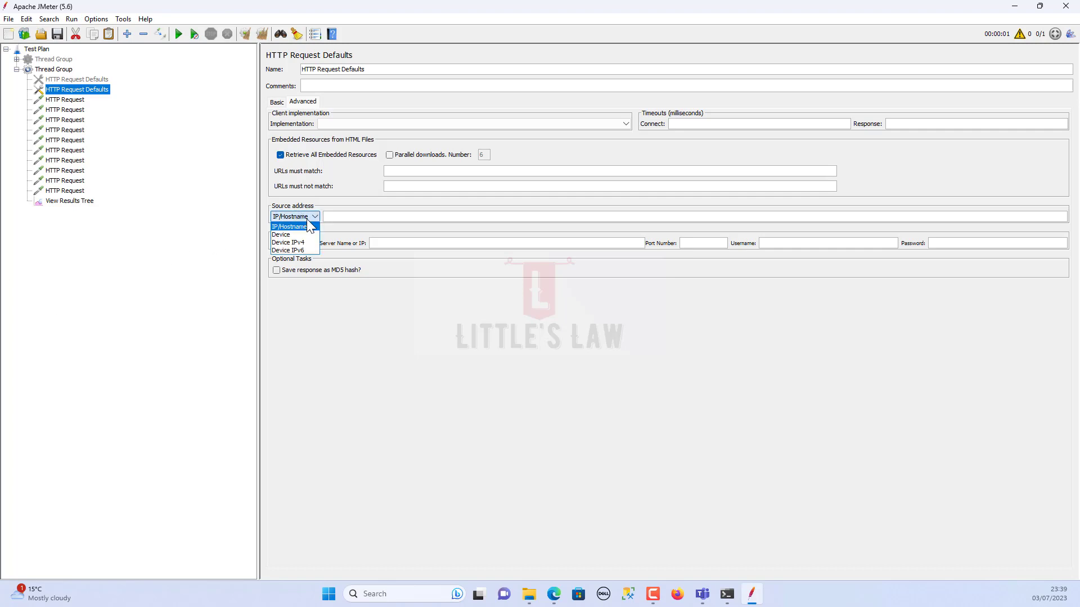
left_click(303, 234)
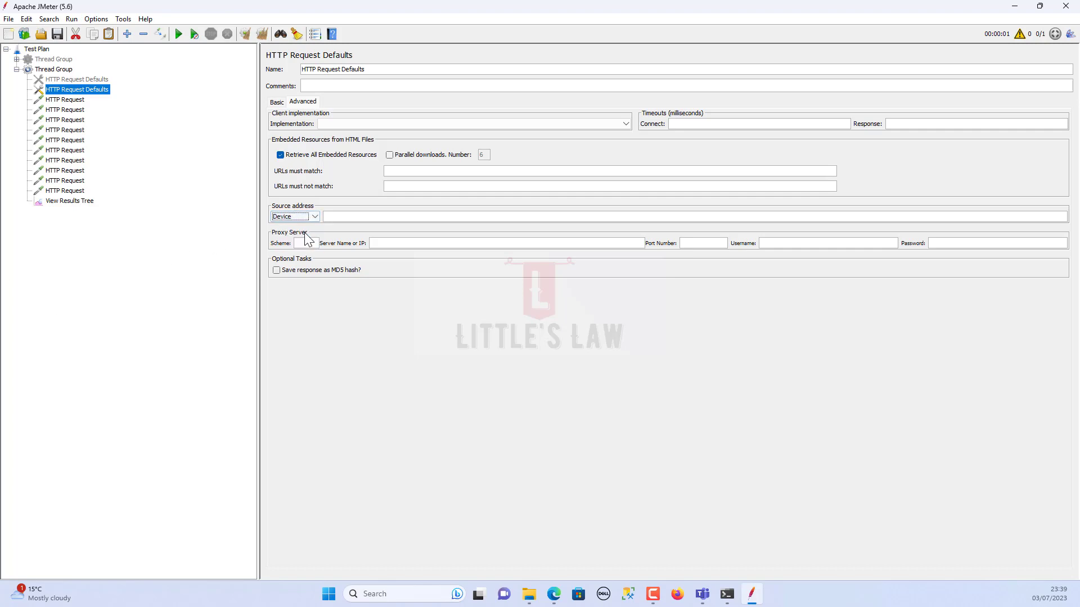
left_click(313, 218)
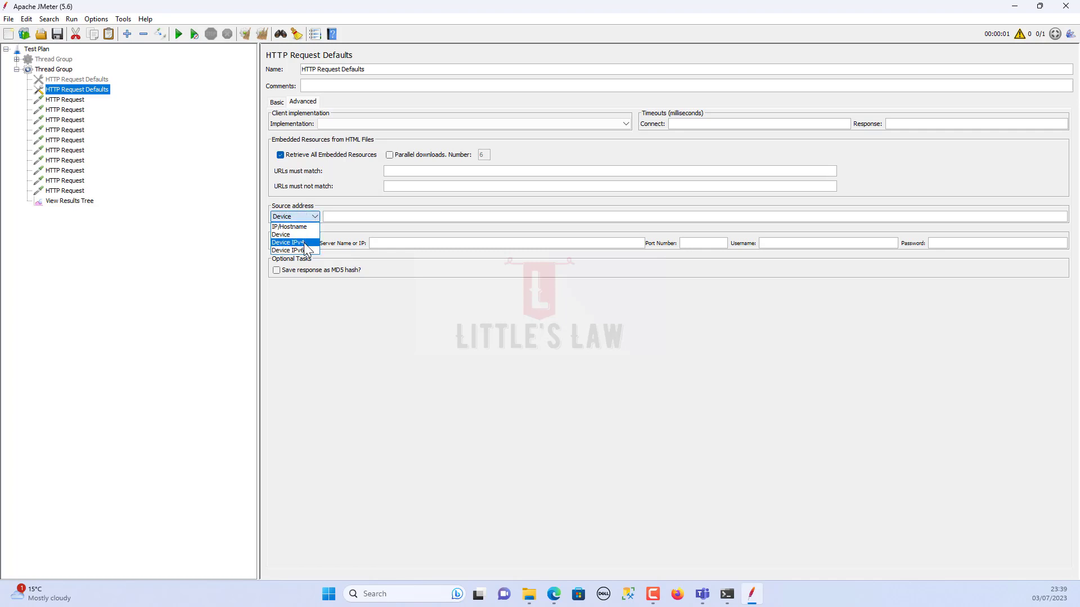
left_click(310, 243)
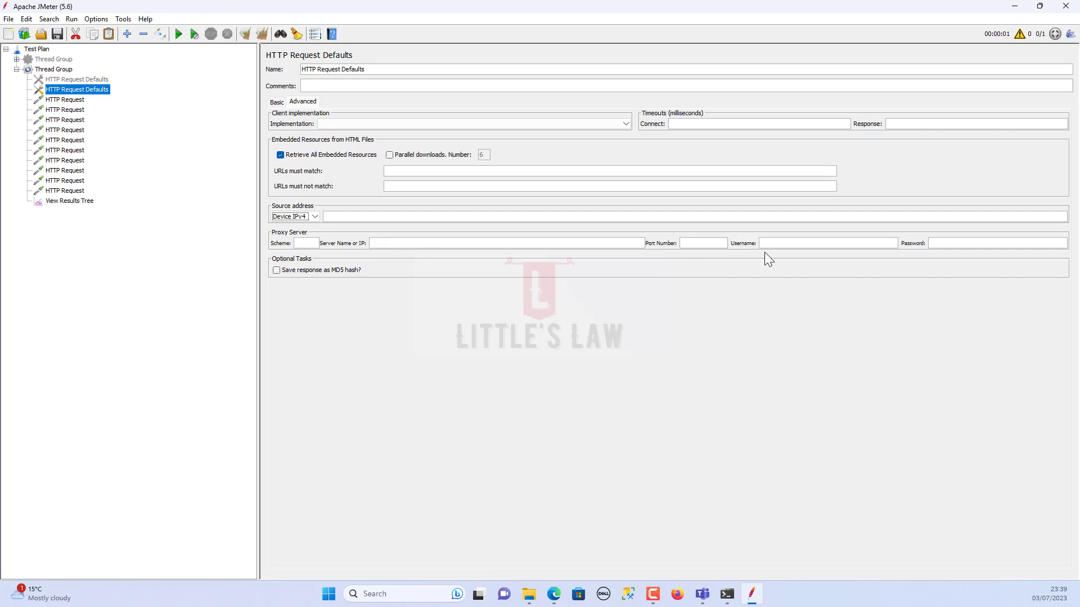
left_click(774, 242)
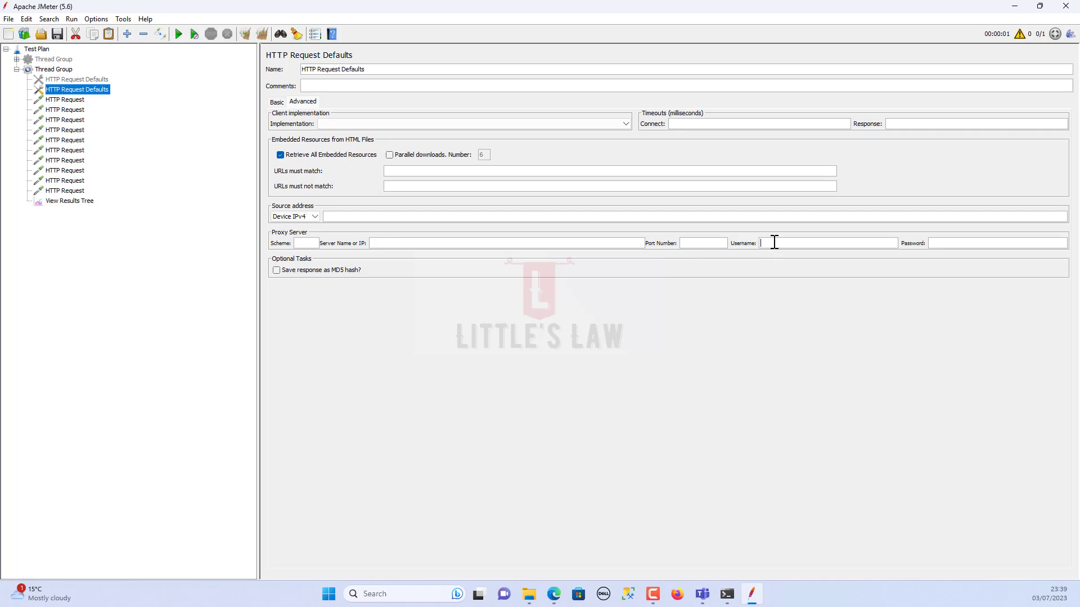